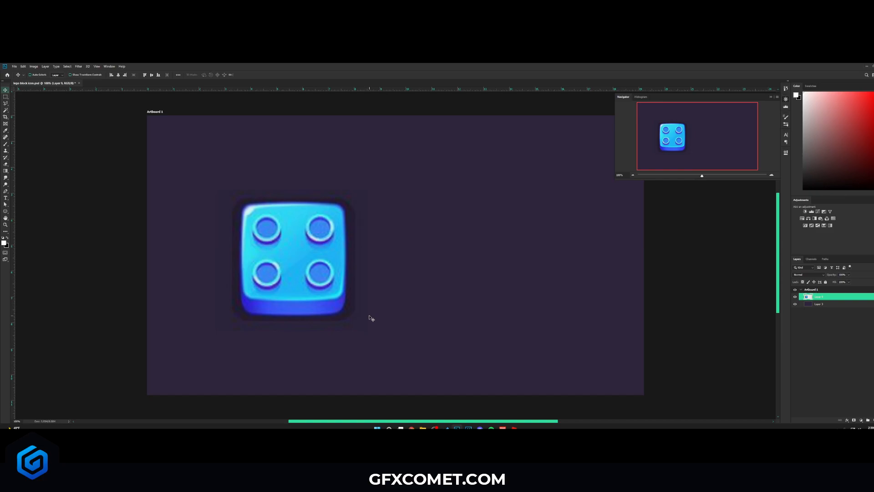
Draw a white rounded square about 404 px wide with 30 px corner radius on a new layer, beside the reference block
click(873, 420)
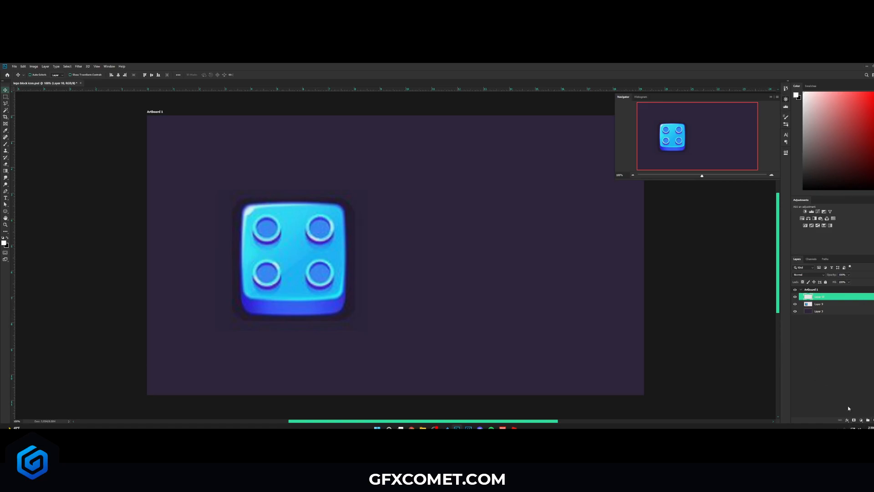
click(5, 212)
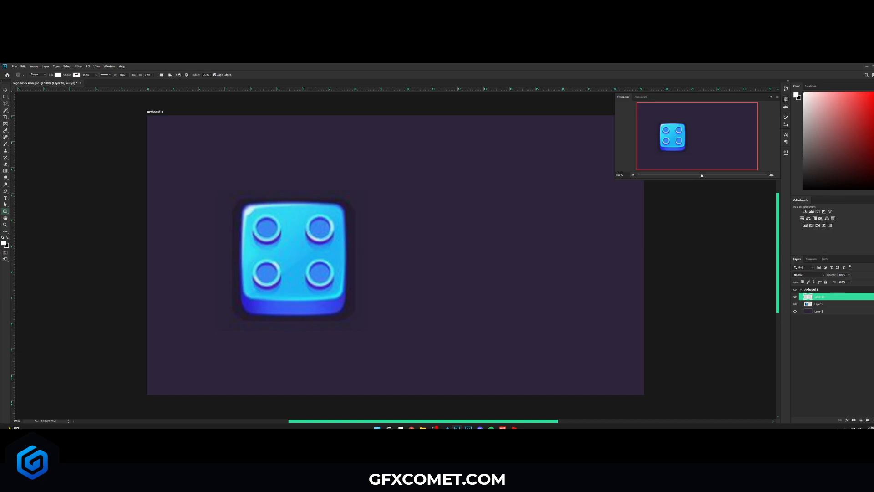
click(205, 75)
text(30)
drag(472, 257, 524, 204)
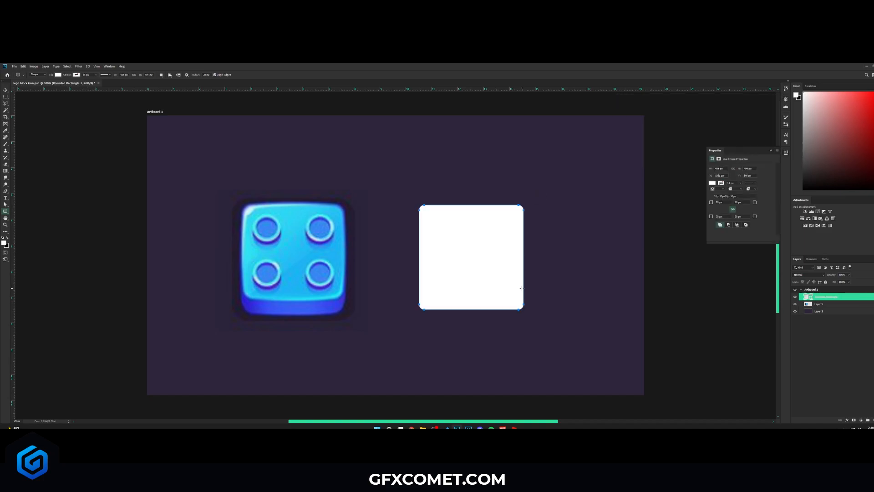
key(v)
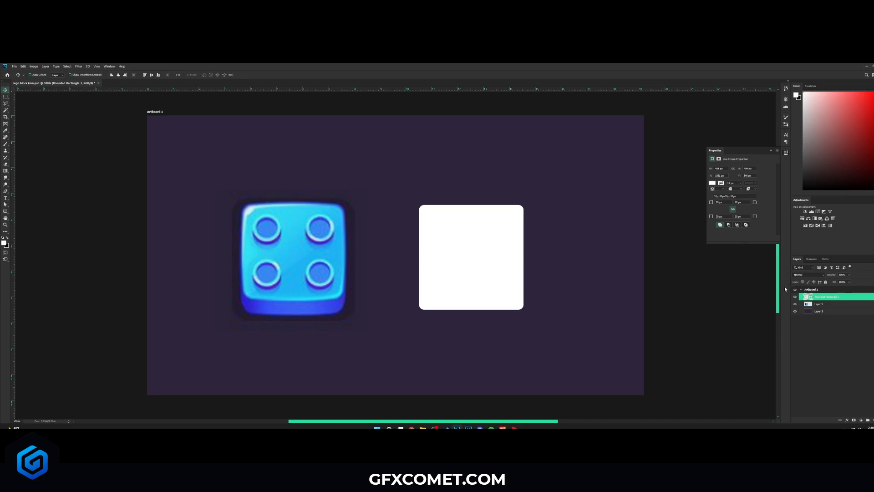
Change the rounded square's fill to the light blue sampled from the reference block's face
double_click(808, 297)
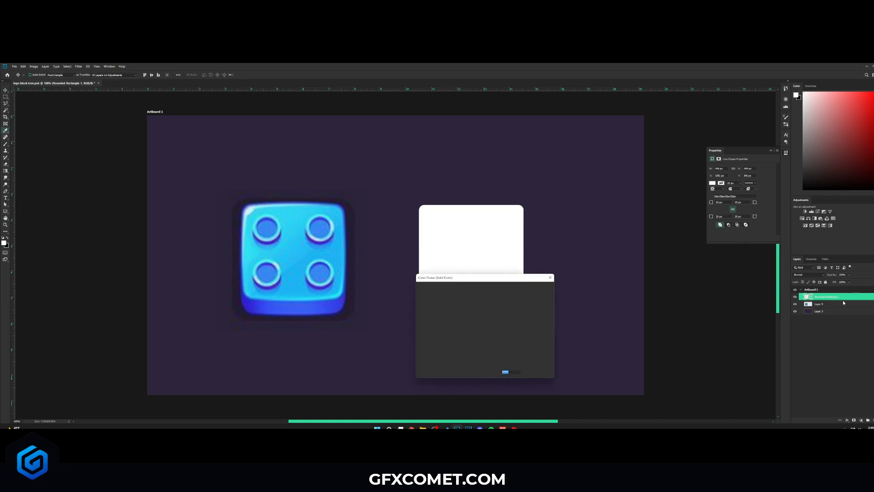
click(277, 249)
click(277, 249)
drag(482, 264, 575, 303)
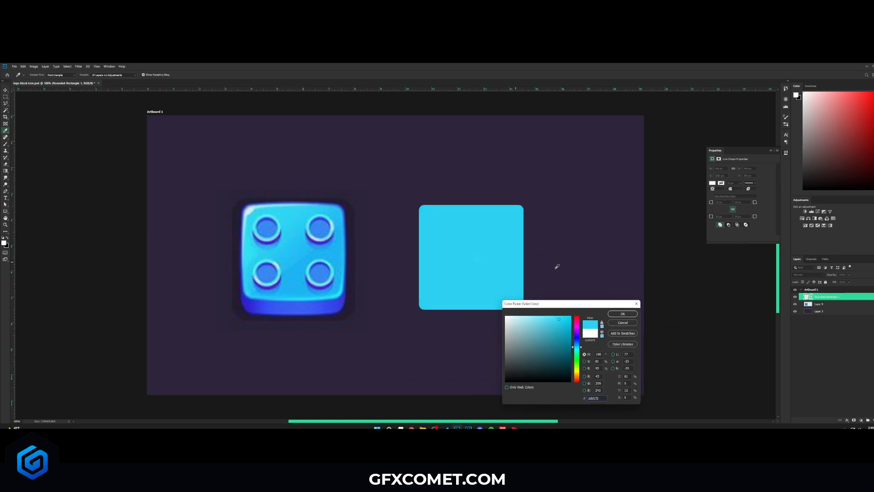
click(623, 314)
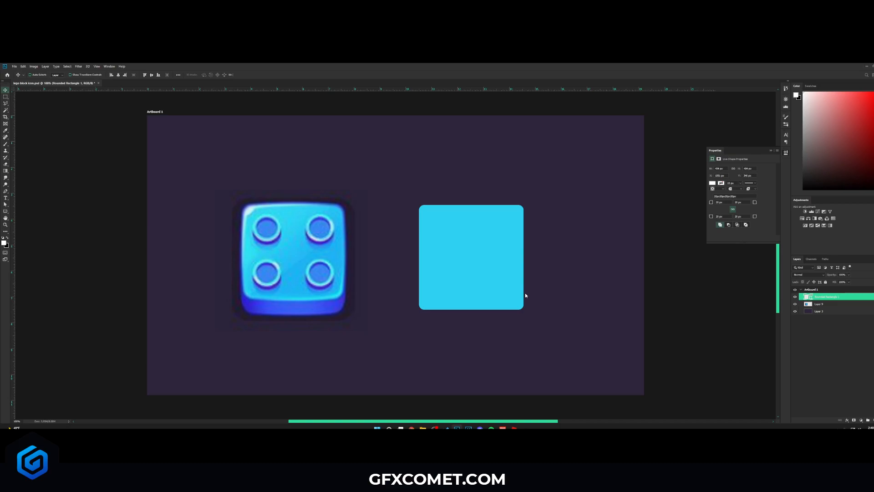
Warp the rounded square with the Inflate style so that its sides bulge slightly outward
key(ctrl)
key(ctrl+t)
right_click(482, 252)
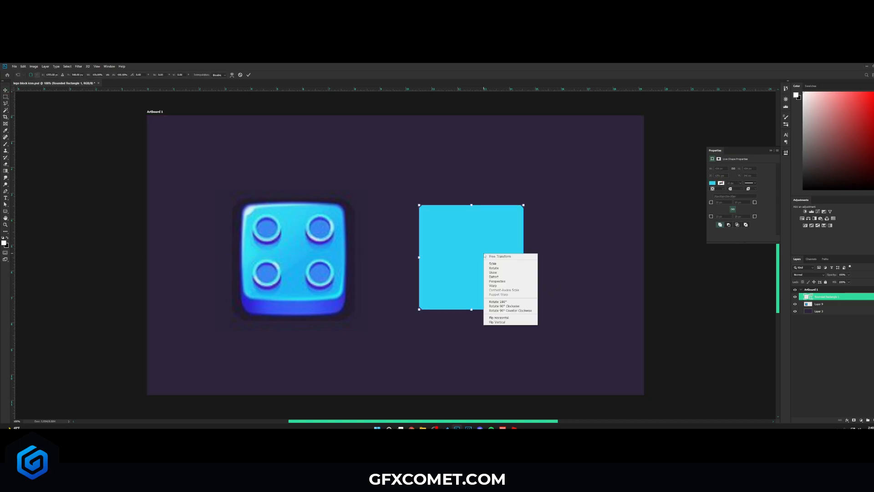
click(501, 283)
click(68, 74)
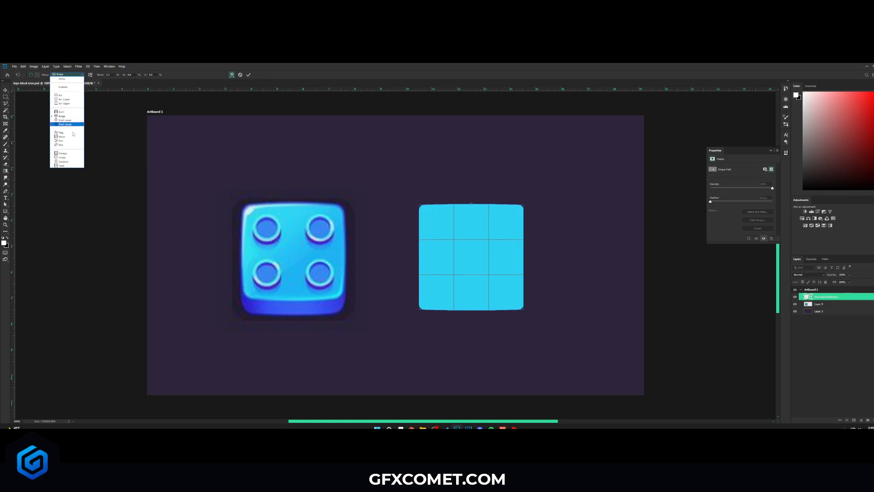
click(70, 157)
drag(466, 205, 474, 205)
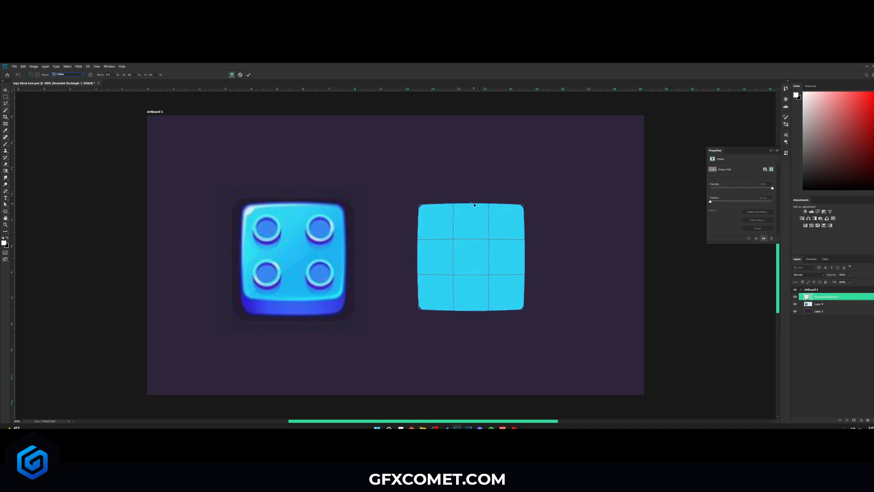
key(Return)
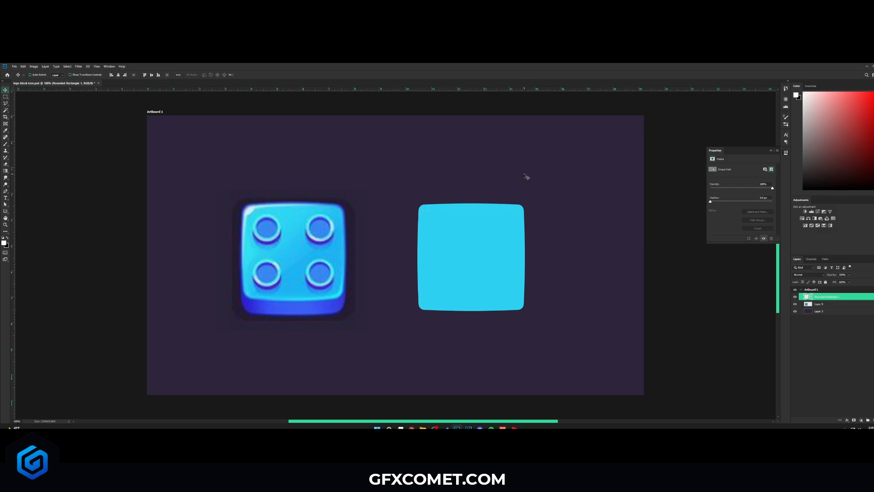
Add a new layer above the rounded square and clip it to the shape
click(873, 420)
right_click(849, 298)
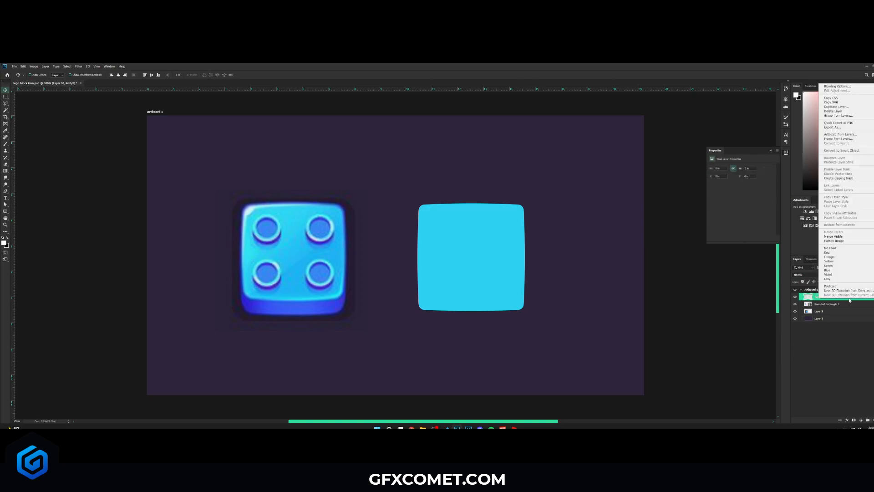
click(843, 179)
Paint soft black shading over the lower-right part of the rounded square with a large low-opacity brush
key(b)
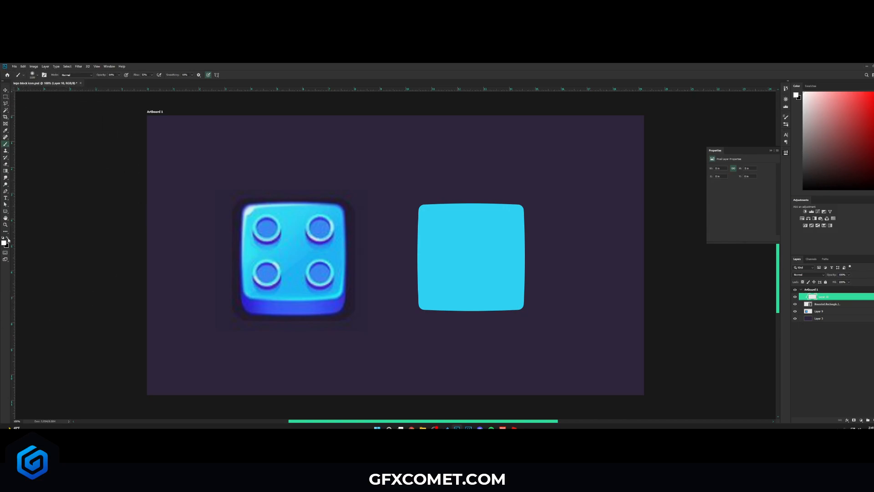
click(8, 238)
click(33, 75)
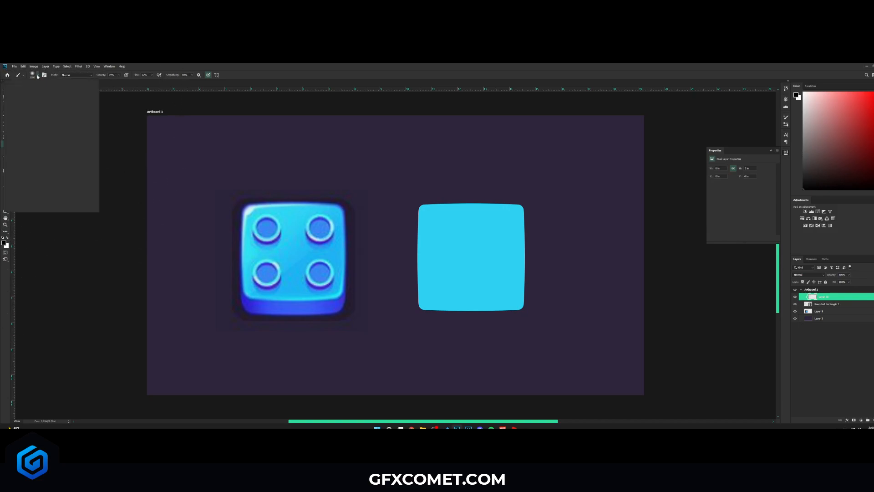
click(166, 64)
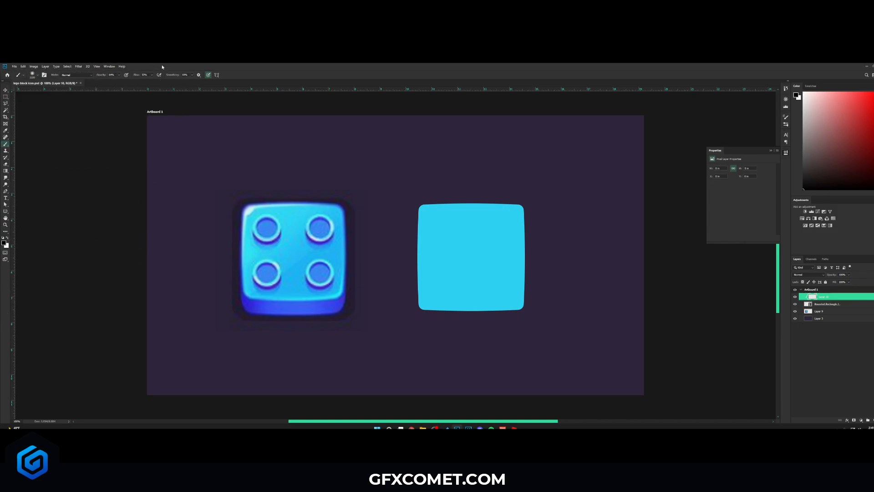
mouse_move(102, 76)
mouse_down()
mouse_move(94, 78)
mouse_move(135, 76)
mouse_up()
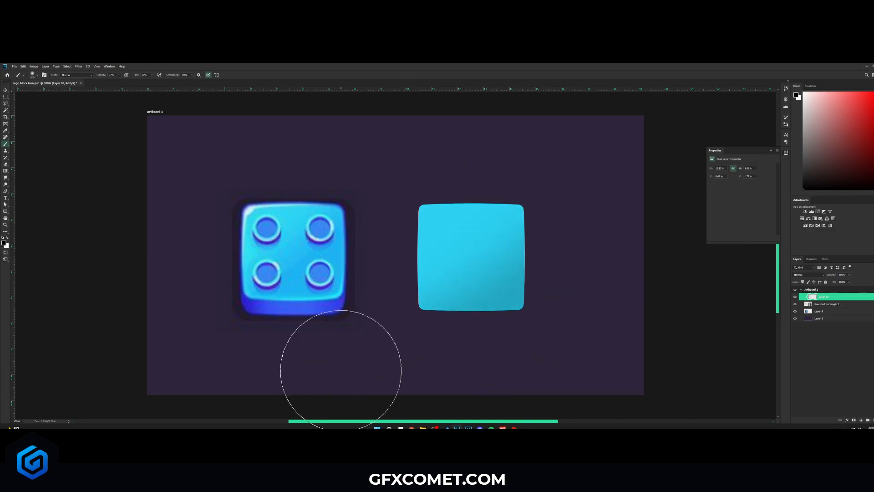
mouse_move(322, 370)
mouse_down()
mouse_move(604, 258)
mouse_move(561, 294)
mouse_move(323, 379)
mouse_up()
mouse_move(325, 378)
mouse_down()
mouse_move(404, 351)
mouse_move(604, 250)
mouse_move(332, 390)
mouse_up()
mouse_move(608, 242)
mouse_down()
mouse_move(447, 328)
mouse_move(314, 380)
mouse_up()
Set the painted shading layer's blend mode to Overlay
key(v)
click(808, 275)
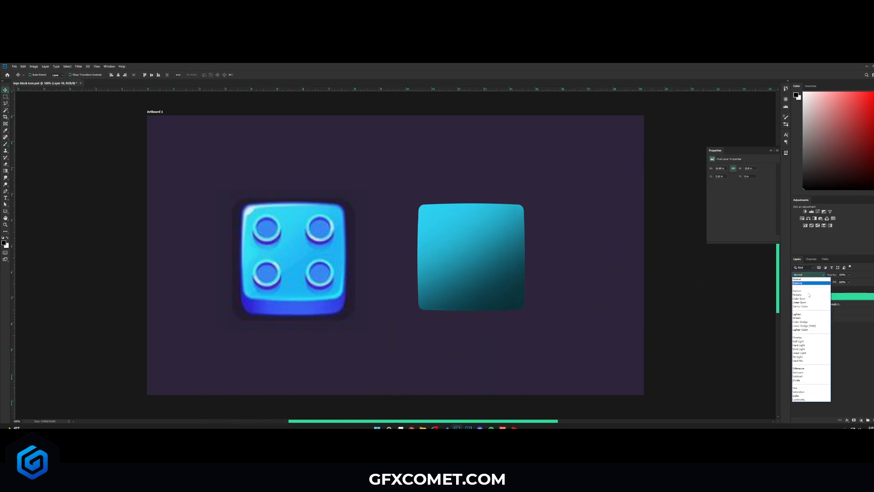
click(799, 338)
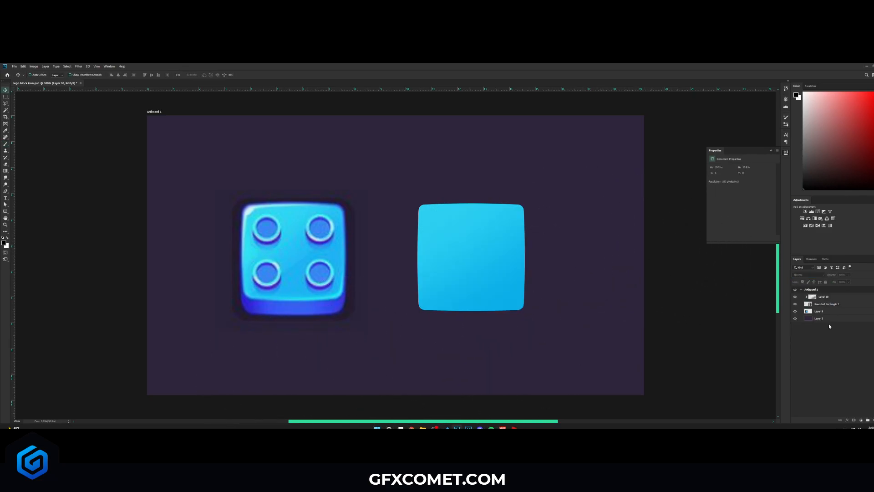
Duplicate the shading layer, clip the copy to the rounded square and save the document
key(ctrl+j)
right_click(830, 297)
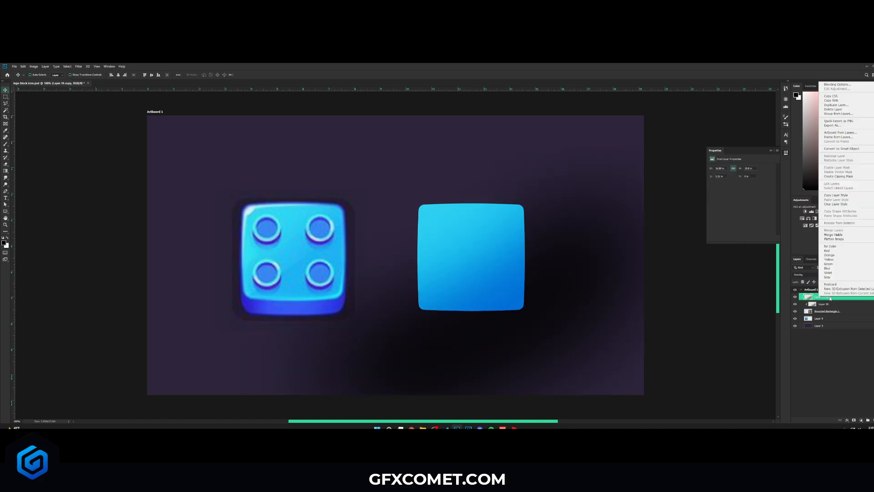
click(838, 177)
click(795, 338)
key(ctrl+s)
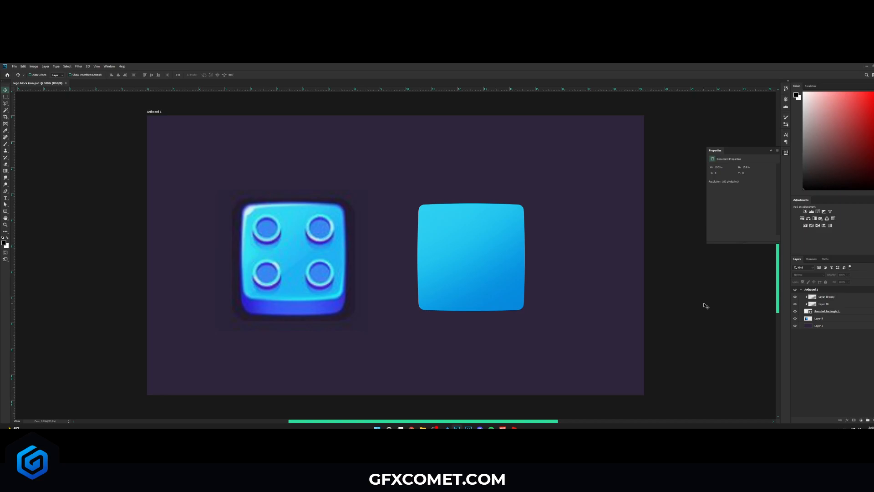
Add an inner shadow to the rounded square's layer in Overlay mode with white (ffffff) as its colour
click(821, 311)
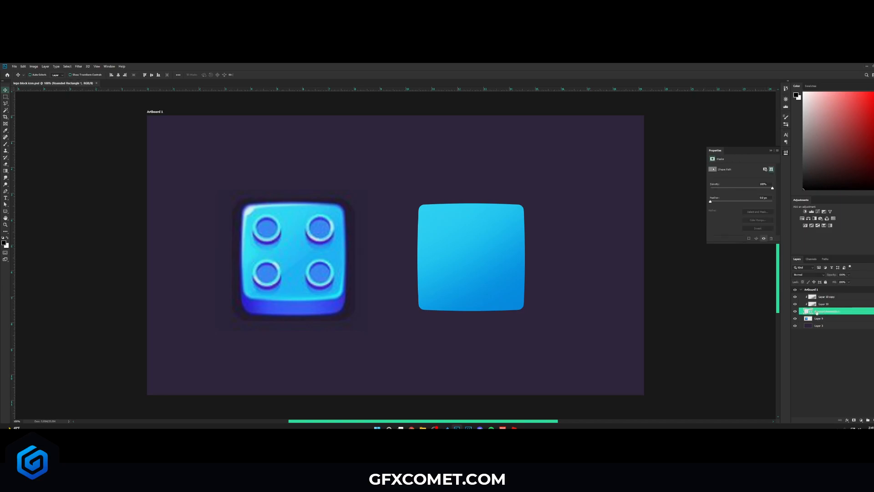
right_click(817, 312)
click(830, 99)
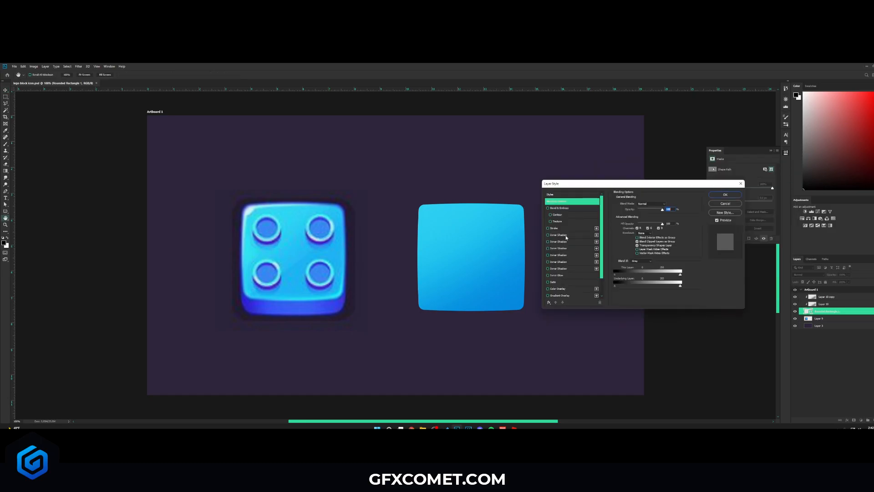
click(558, 234)
drag(643, 213, 657, 211)
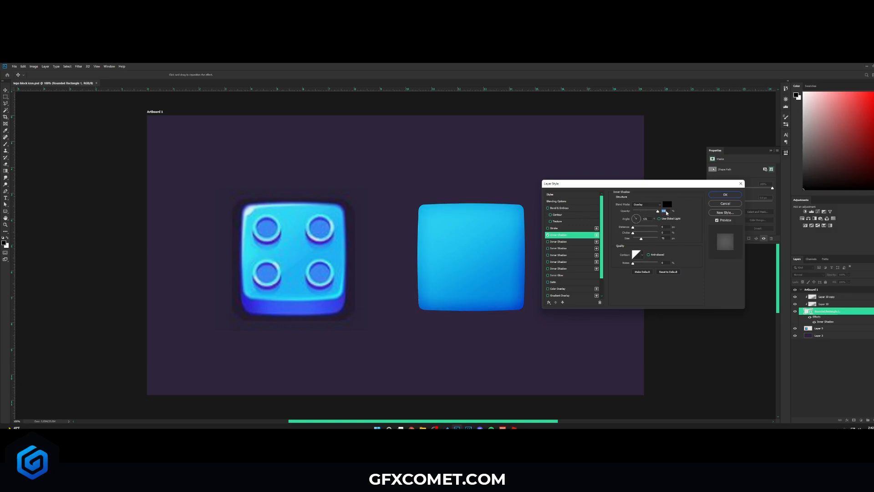
click(665, 204)
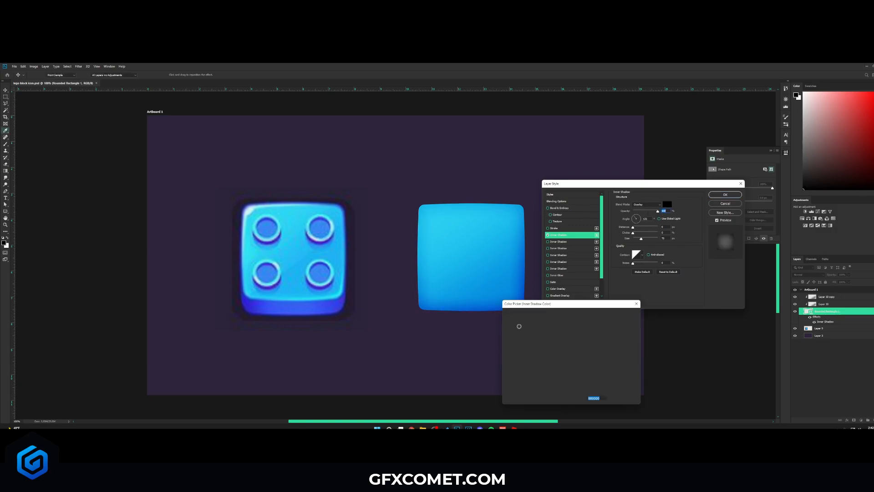
text(ffffff)
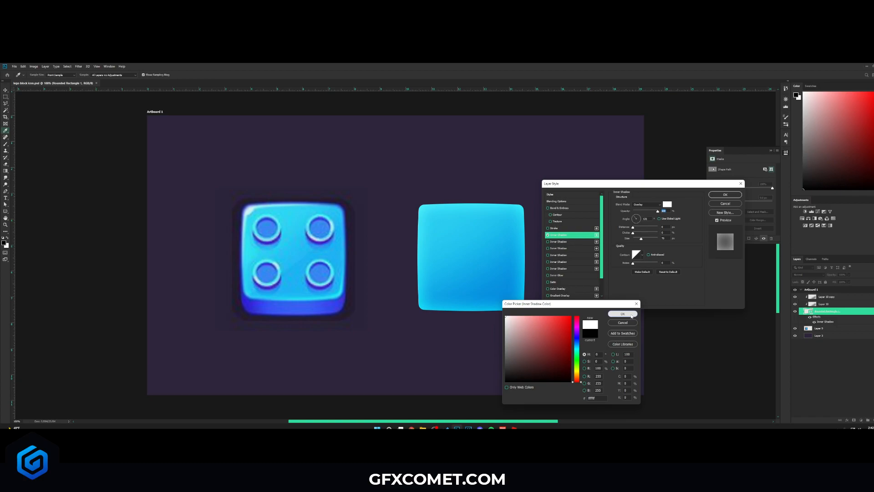
click(623, 313)
Set the inner shadow's angle to -90°, adjust its distance, choke and size, lower its opacity to about 47% and apply it
drag(637, 219, 637, 224)
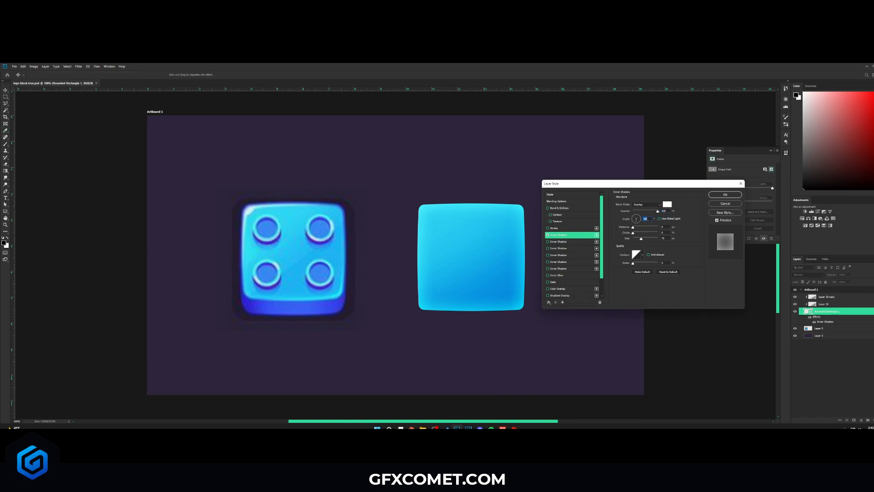
text(-90)
drag(633, 229, 645, 213)
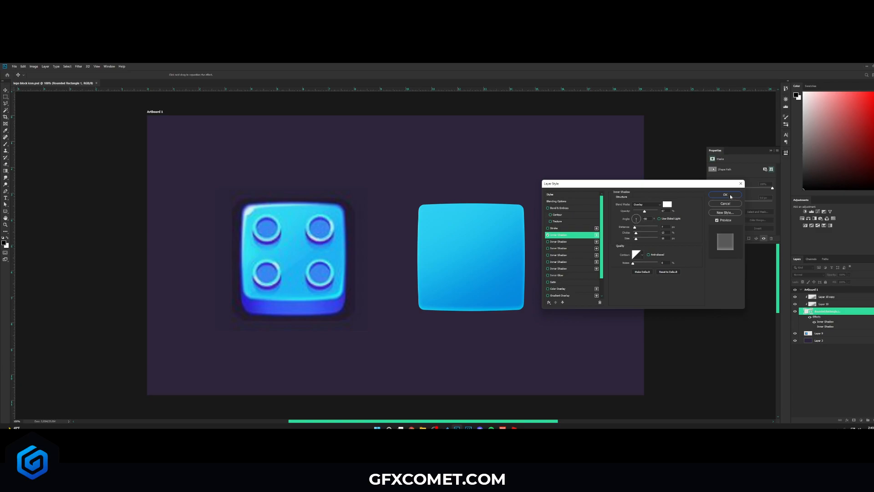
click(729, 195)
Collapse the rounded square's effects list and add a new clipped layer directly above the shape
click(771, 151)
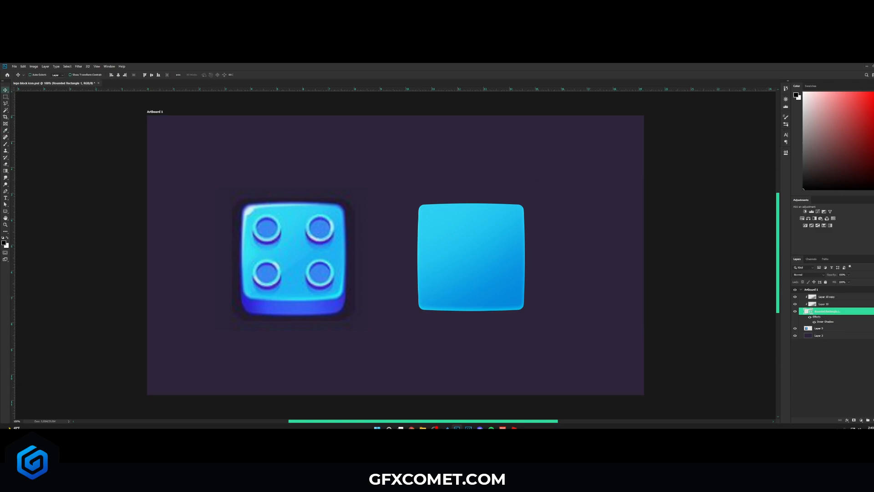
click(801, 312)
click(872, 421)
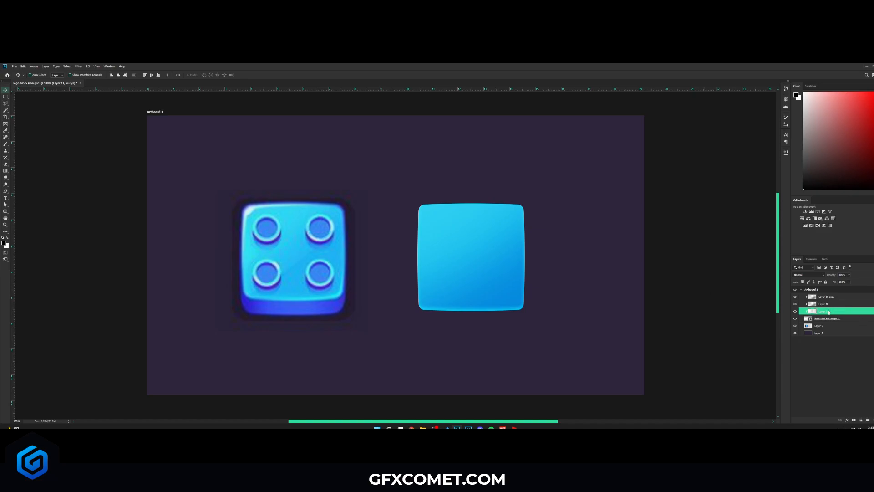
Set the Pen tool to Shape mode with white as the foreground colour
click(6, 192)
key(x)
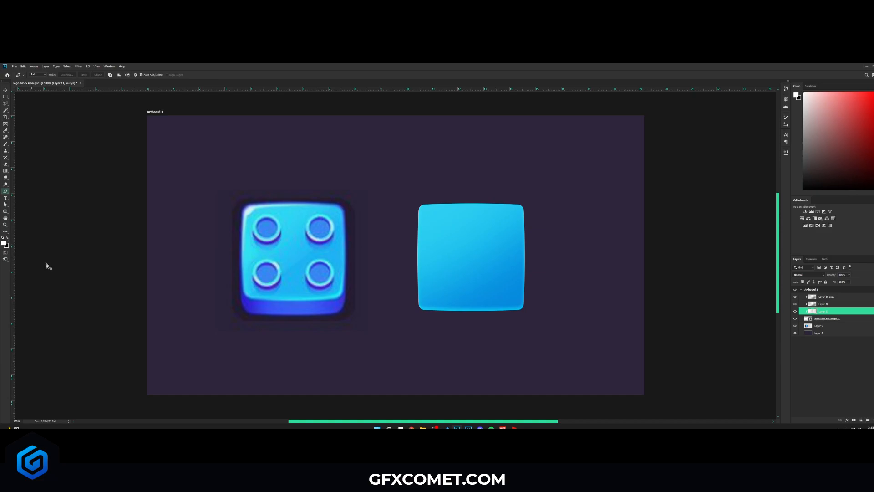
click(39, 76)
click(36, 76)
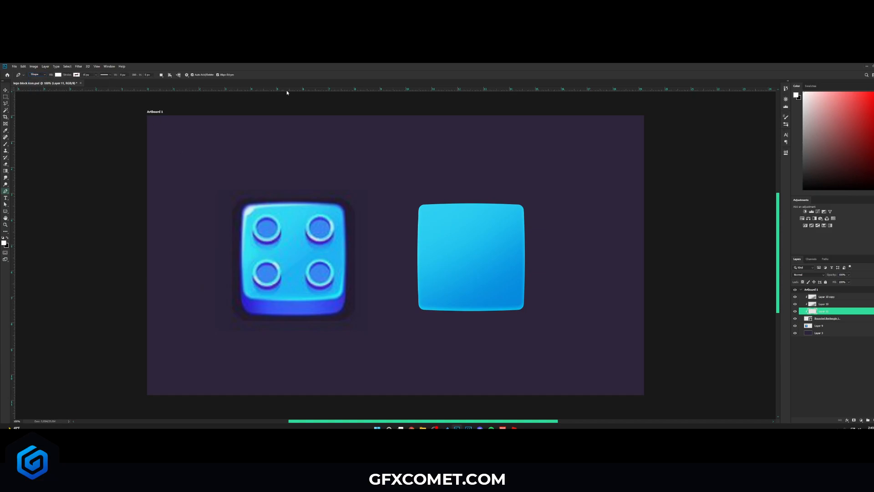
click(418, 230)
click(419, 207)
key(ctrl+z)
key(ctrl+z)
Draw a thin white highlight shape along the rounded square's upper-left corner and top edge with the Pen tool
click(417, 228)
drag(435, 207, 450, 206)
click(484, 203)
click(427, 199)
click(408, 200)
click(405, 211)
key(Return)
key(v)
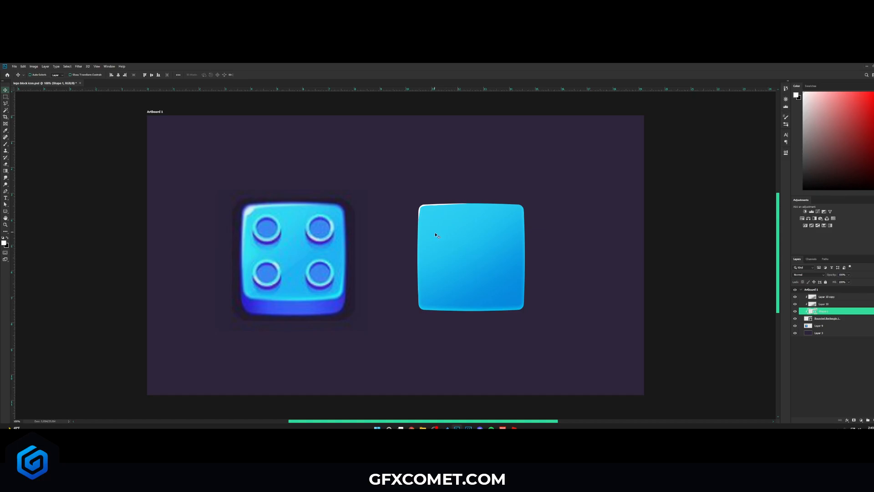
Add a small white ellipse on a new layer at the rounded square's upper-left corner and transform it to fit as a highlight
click(873, 420)
click(5, 211)
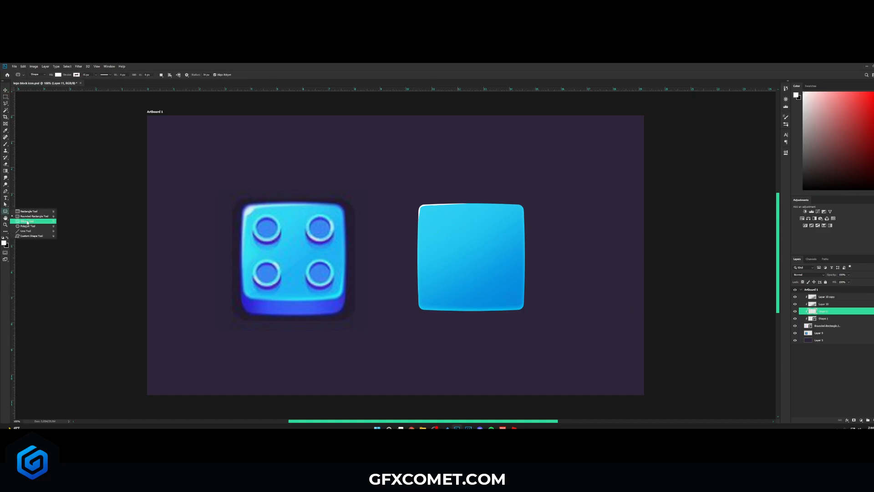
click(27, 221)
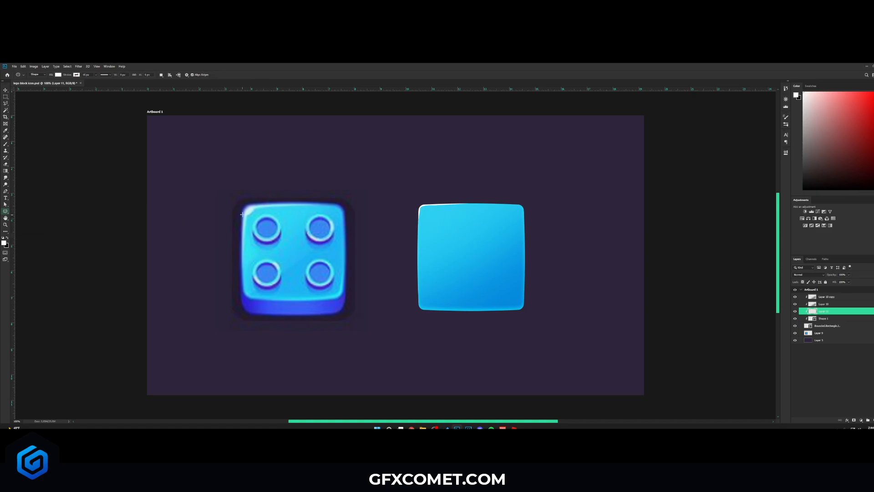
mouse_move(419, 207)
mouse_down()
mouse_move(433, 213)
mouse_move(429, 206)
mouse_up()
key(ctrl+t)
key(Return)
key(ctrl+t)
key(Return)
key(v)
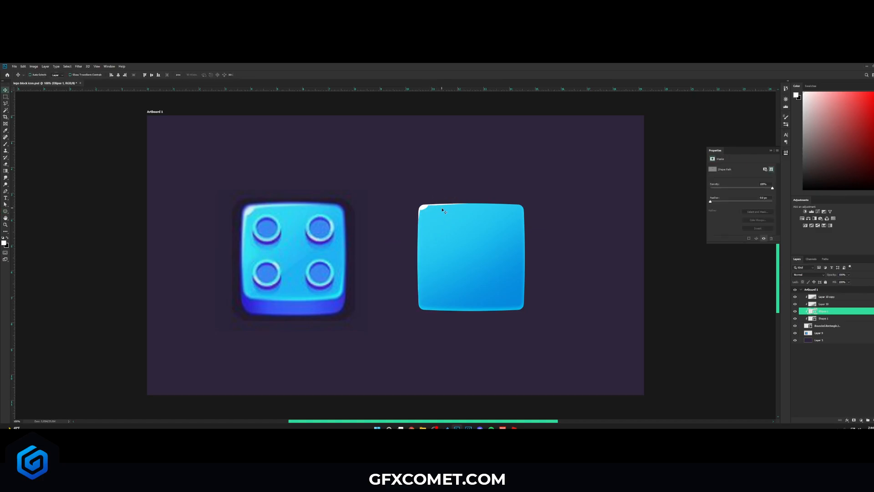
Refine the position of the white highlight ellipse at the rounded square's upper-left corner with a free transform
key(ctrl+t)
drag(428, 205, 430, 204)
key(Return)
On a new topmost layer, draw a circle in the blue sampled from a reference stud and place it beside the reference block
click(837, 297)
key(ctrl+shift+alt+n)
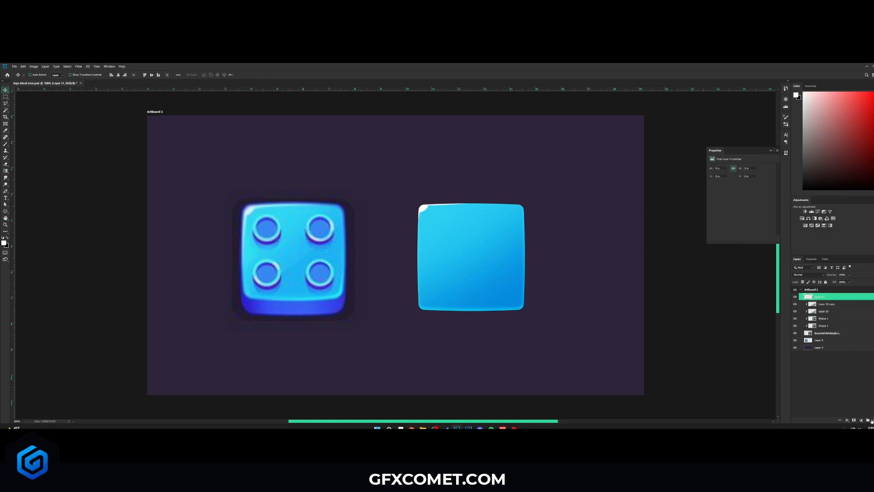
right_click(6, 212)
click(26, 222)
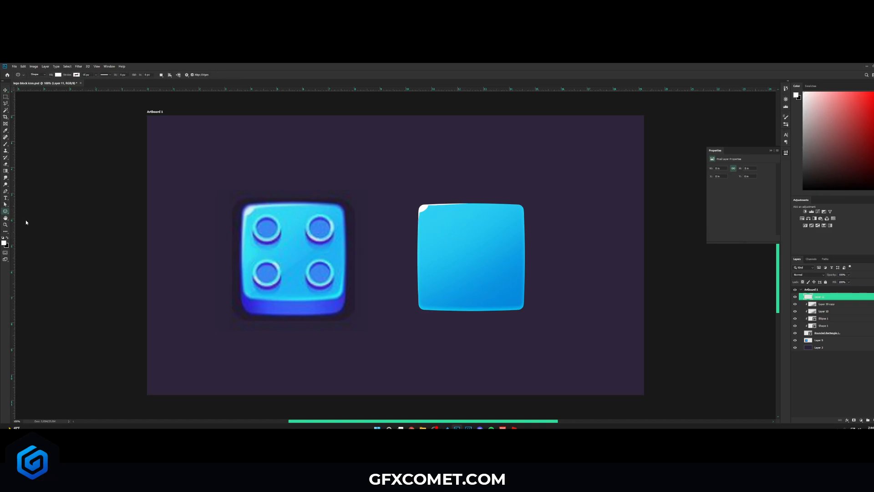
alt+click(268, 227)
alt+click(268, 226)
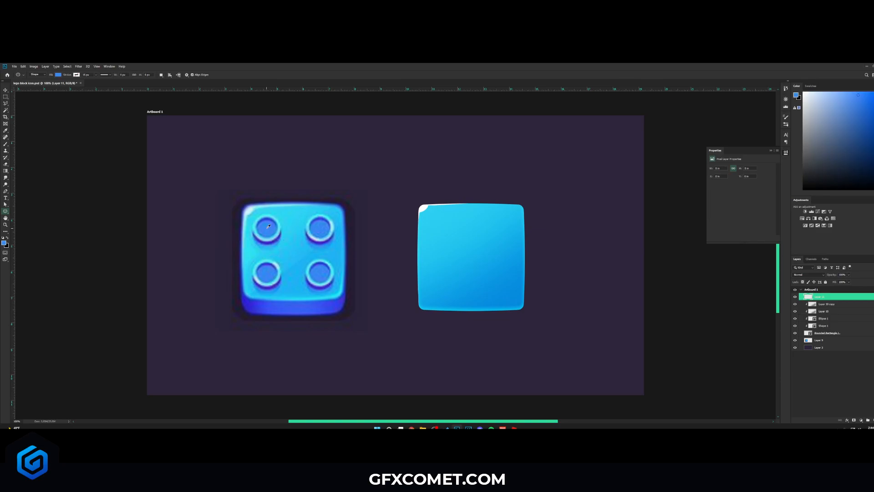
drag(266, 228, 375, 232)
key(v)
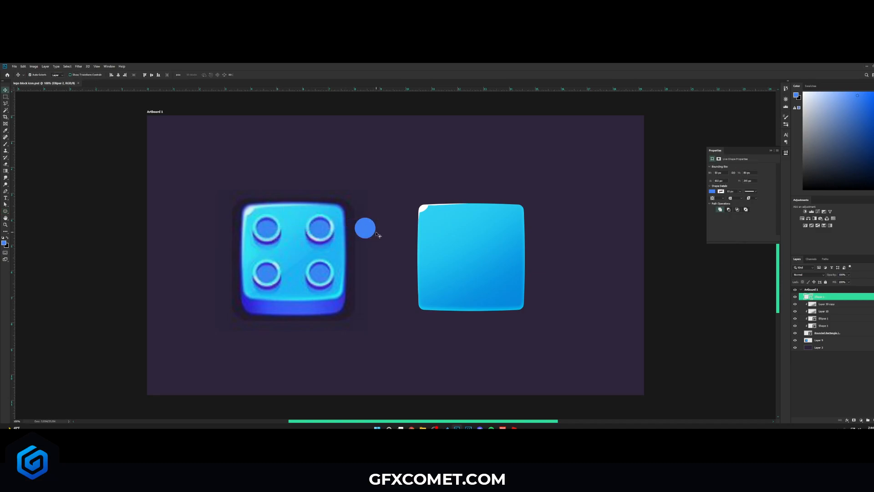
Try an inner shadow in black (000000) on the blue circle
right_click(852, 296)
click(843, 85)
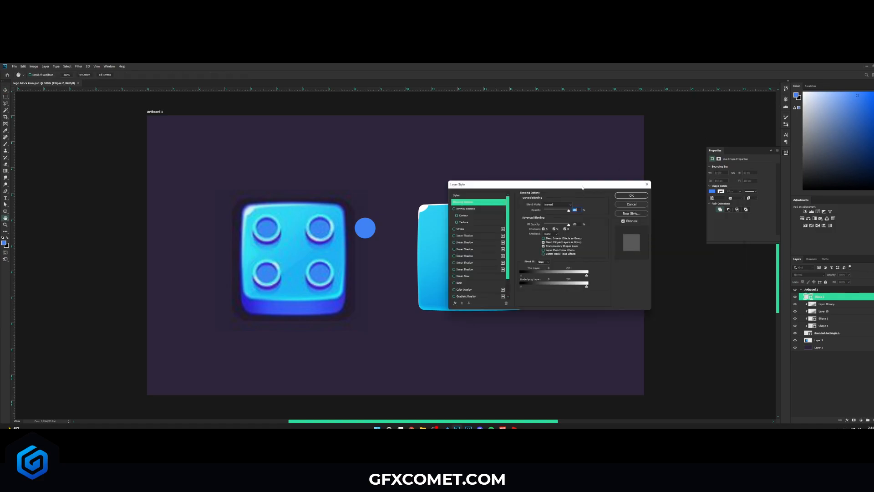
click(481, 235)
click(573, 205)
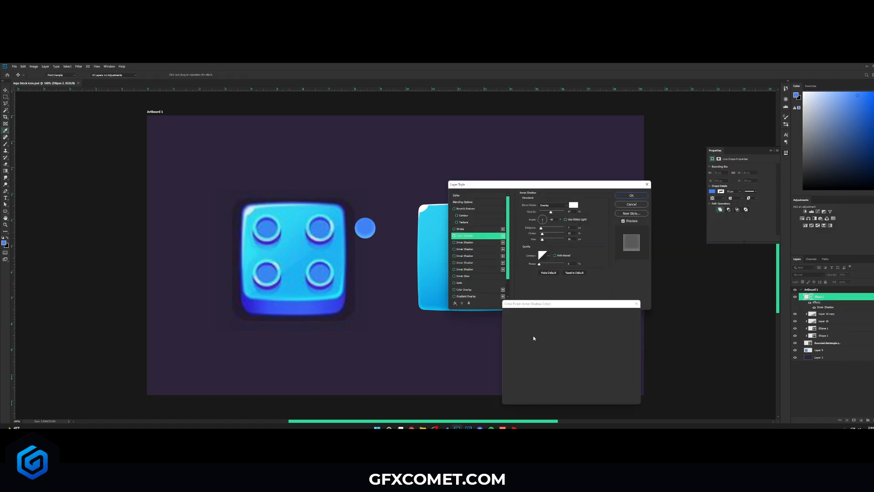
text(000000)
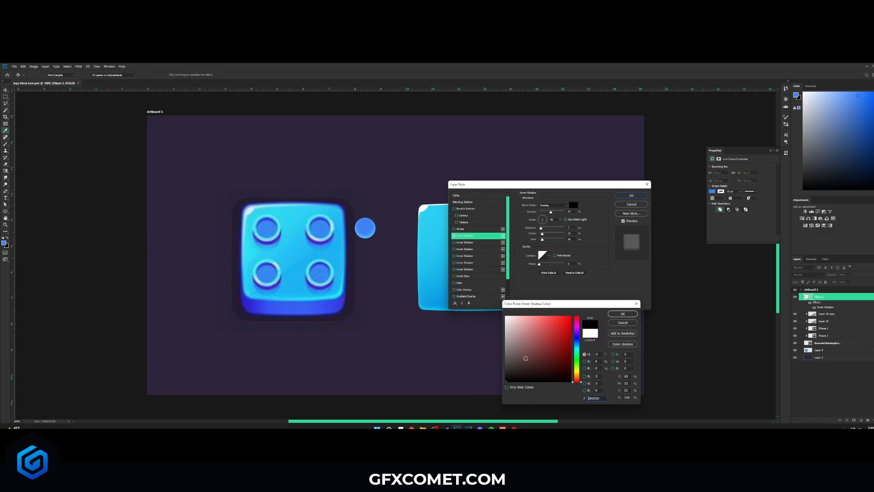
click(622, 314)
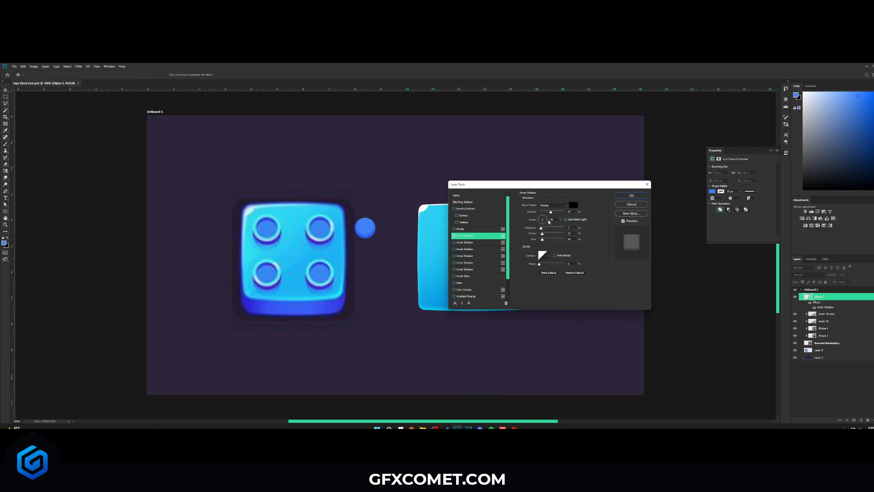
Try a 90° angle with adjusted blend mode and distance for the circle's inner shadow, and undo the effect
text(90)
mouse_move(540, 229)
mouse_down()
mouse_move(569, 212)
mouse_move(557, 236)
mouse_move(542, 241)
mouse_up()
click(555, 205)
click(555, 210)
drag(540, 229, 553, 213)
click(575, 208)
key(Return)
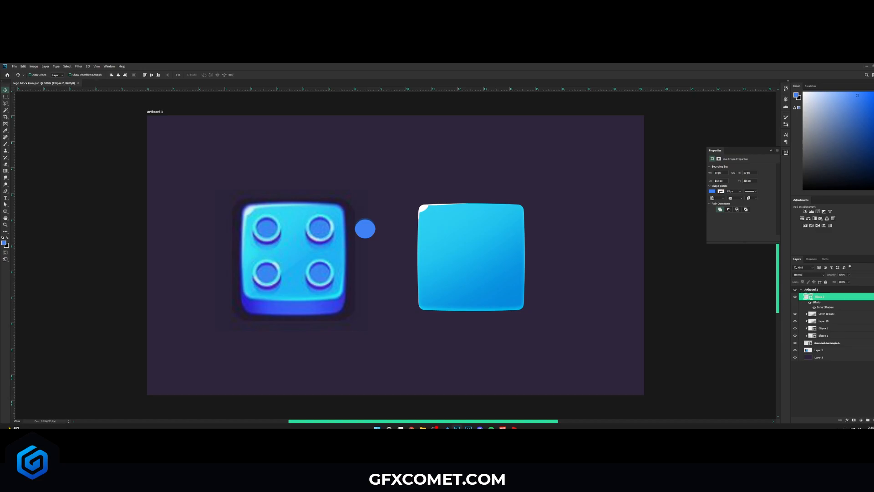
key(ctrl+z)
Duplicate the blue circle and remove the copy's fill
key(ctrl+j)
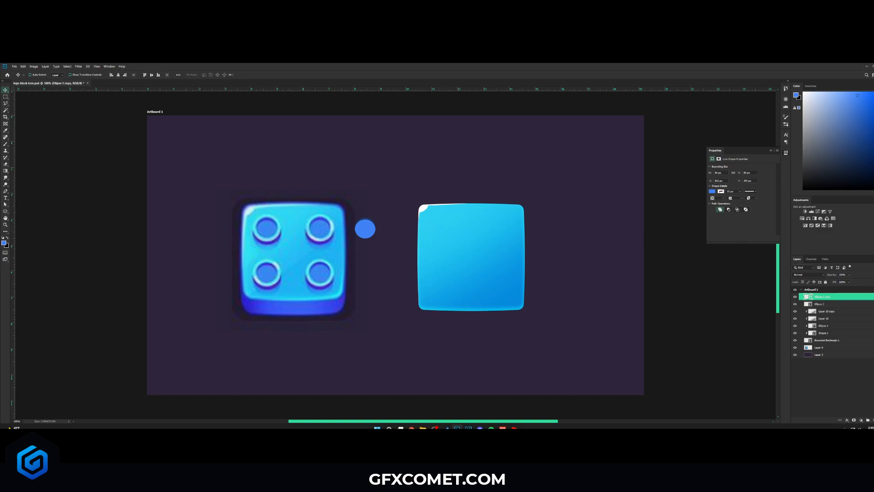
drag(871, 297, 873, 415)
drag(873, 418, 873, 420)
click(6, 213)
click(28, 220)
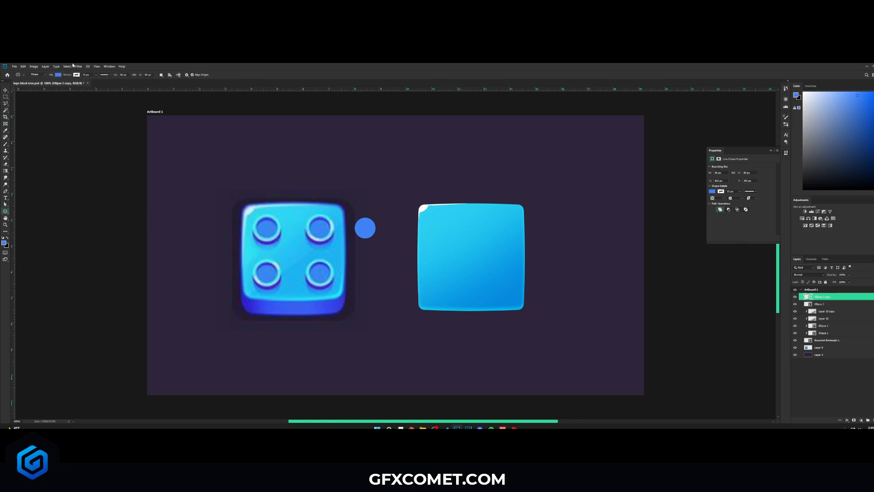
click(59, 75)
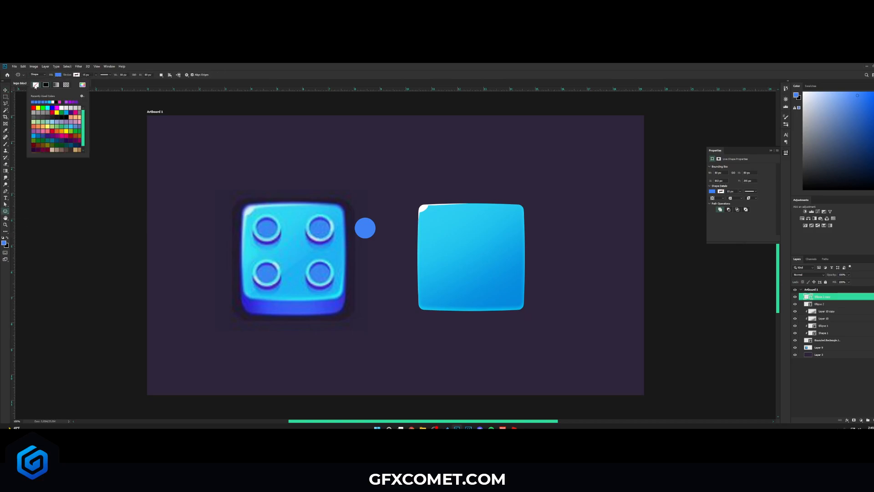
click(36, 85)
Give the circle copy a solid light blue stroke 10 px wide
click(76, 74)
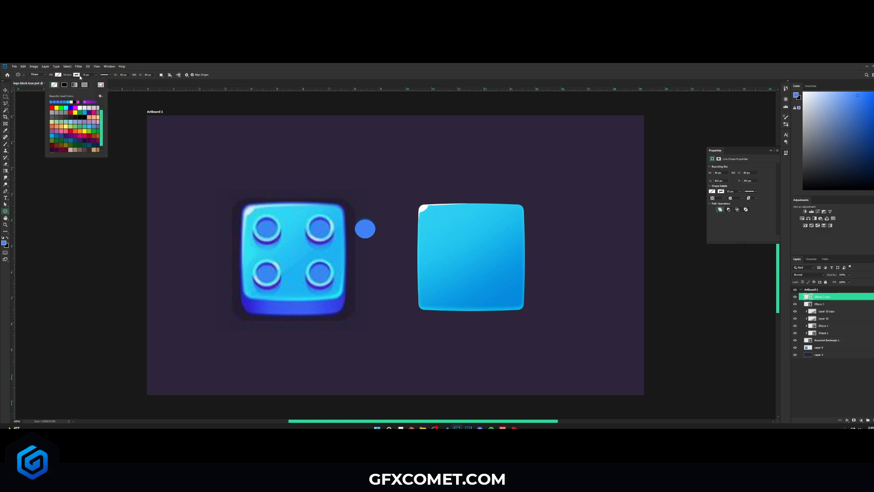
click(65, 85)
click(150, 65)
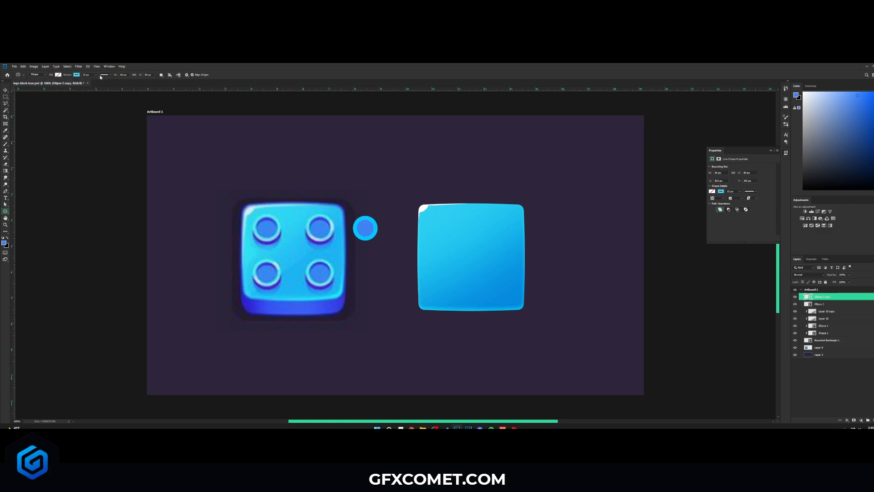
click(86, 74)
text(10)
key(Return)
Scale the light blue ring slightly so that it frames the blue circle
click(5, 90)
key(ctrl+t)
drag(377, 217, 379, 215)
key(Return)
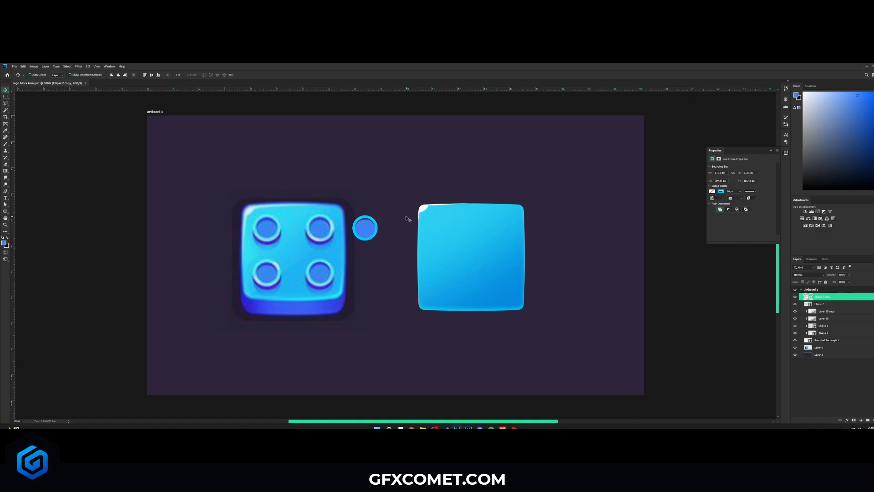
Check the circle and ring by toggling their visibility, duplicate the ring beneath the blue circle and nudge the copy down
click(825, 306)
click(796, 304)
click(795, 305)
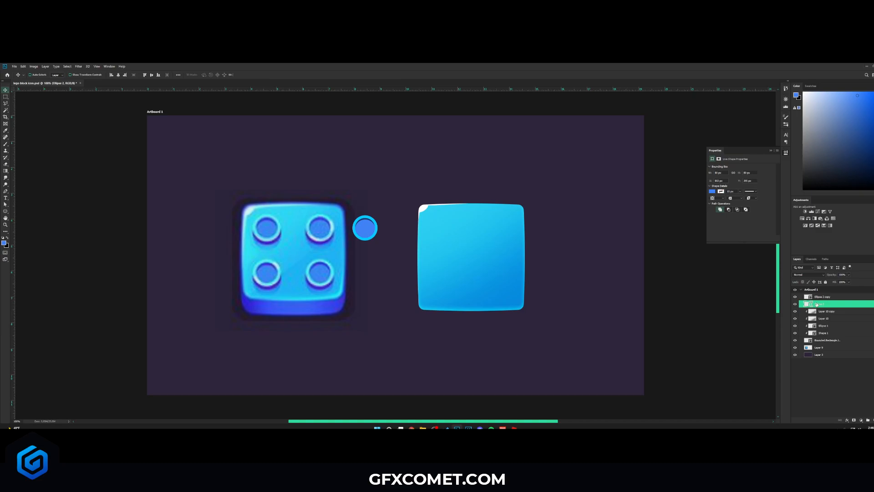
click(795, 297)
click(795, 297)
drag(829, 298, 833, 309)
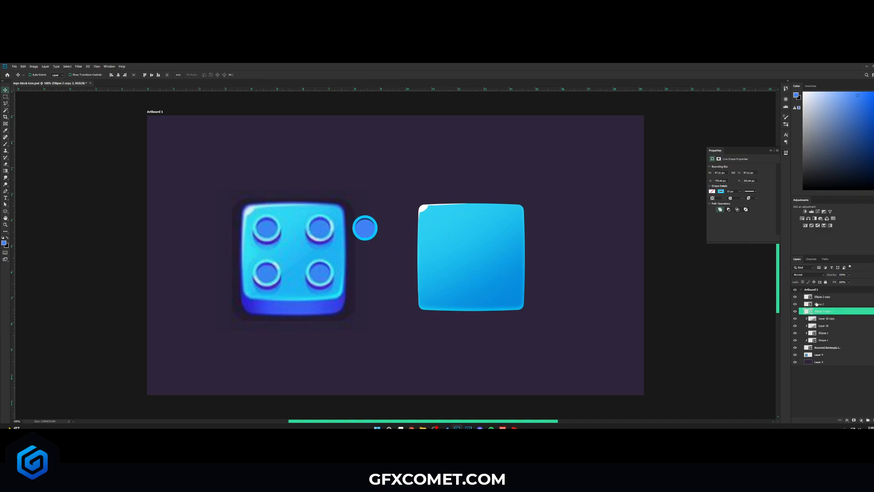
key(shift+Down)
Give the lower ring copy a solid fill and remove its stroke
key(u)
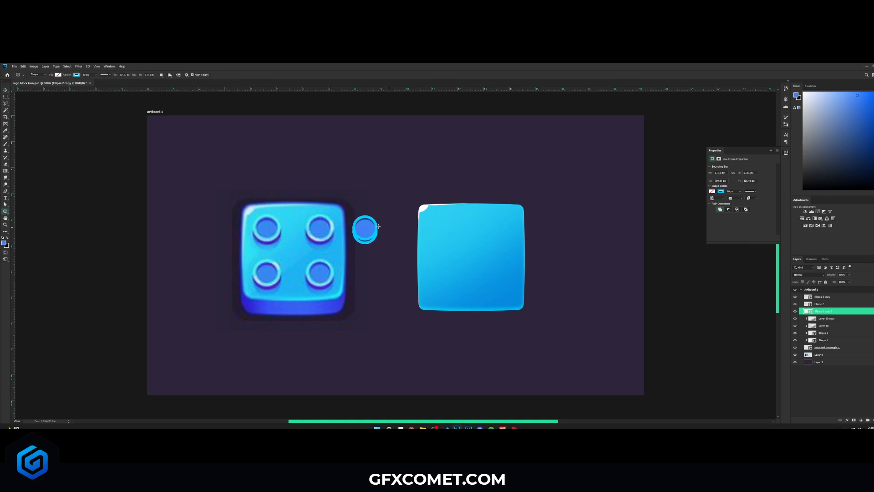
click(57, 74)
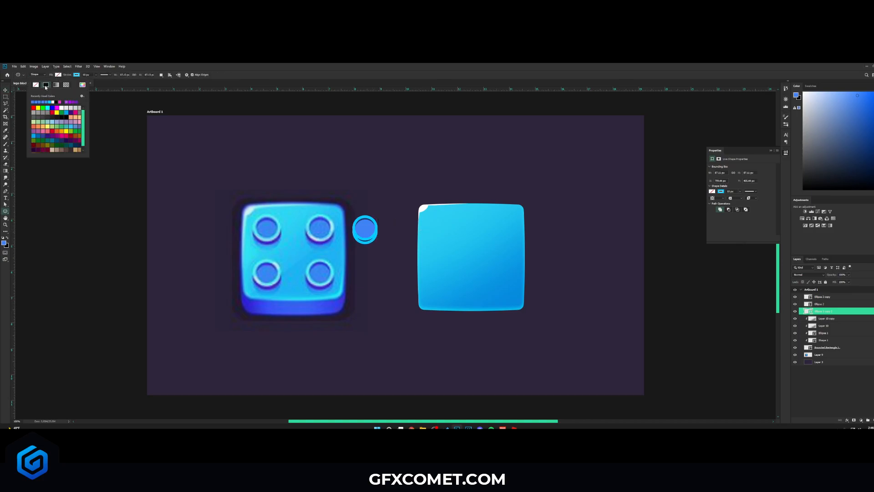
click(77, 75)
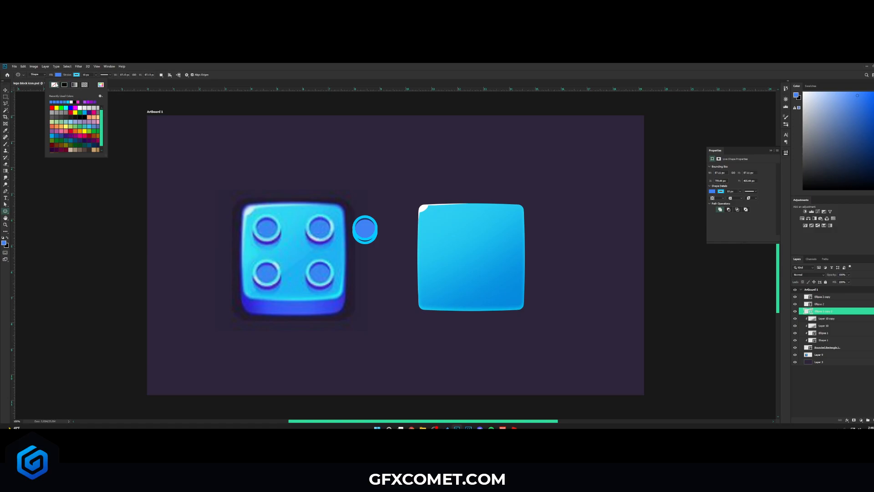
click(53, 85)
Fill the lower circle with the dark indigo sampled from the reference stud's shaded edge and scale it to the ring's width
click(59, 75)
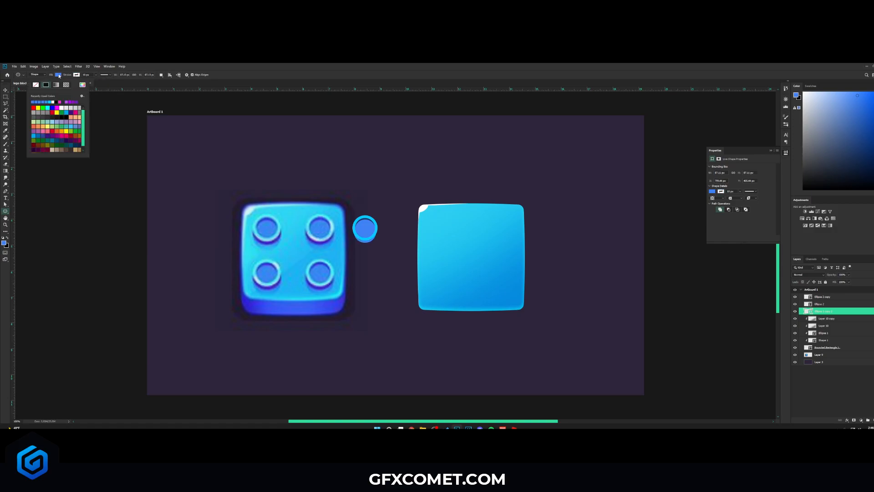
click(263, 238)
click(263, 238)
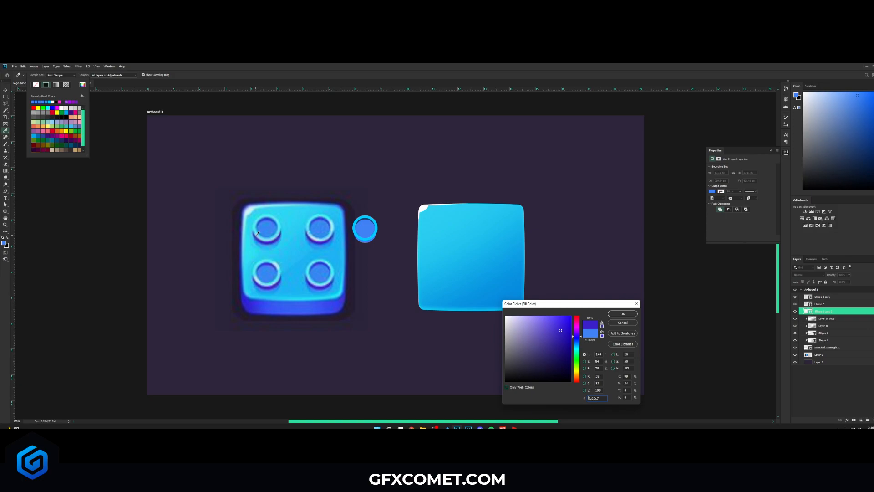
click(258, 235)
key(Return)
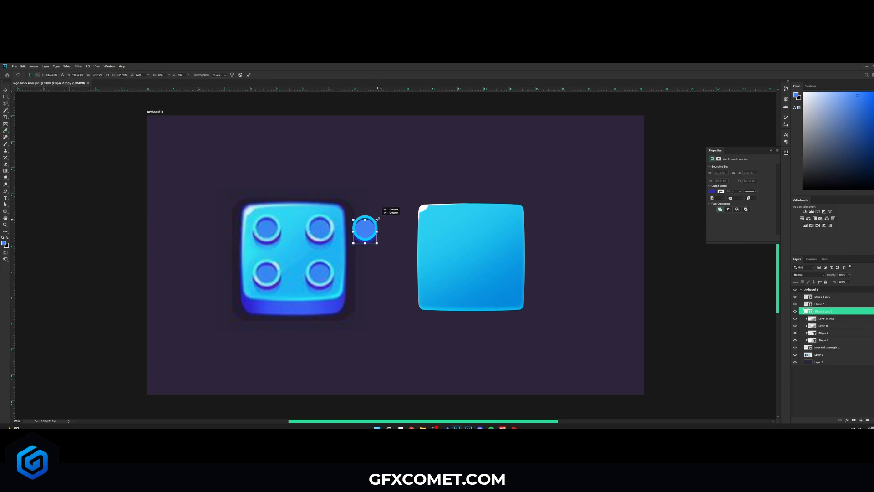
Save the document and place copies of the finished stud over the reference block's two upper studs
key(v)
key(ctrl+plus)
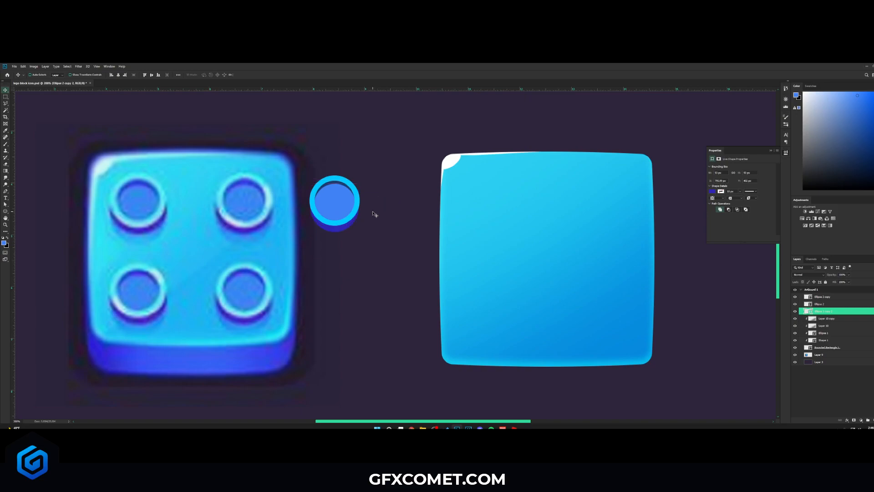
key(alt+shift+bracketright)
key(alt+shift+bracketright)
key(ctrl+s)
drag(376, 190, 257, 204)
Duplicate the upper pair of studs straight down over the reference's two lower studs
click(836, 296)
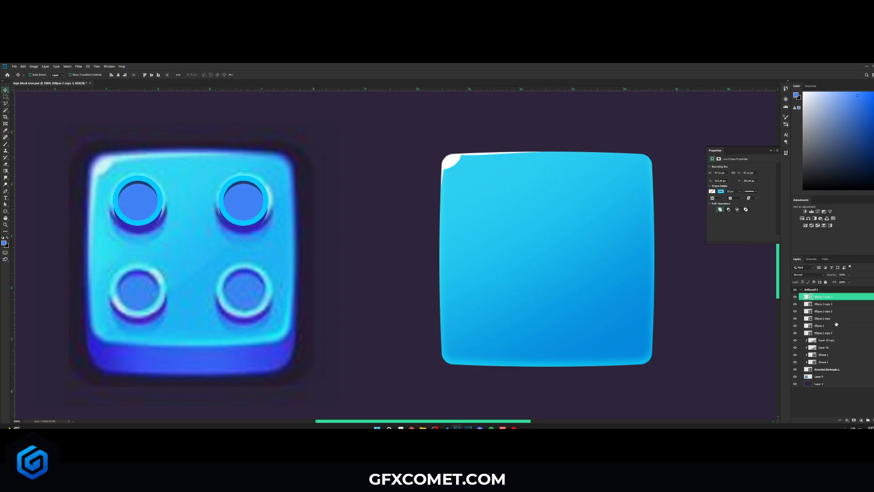
shift+click(834, 333)
drag(286, 207, 280, 297)
Select the layers of all four studs and move them onto the new rounded square
click(854, 298)
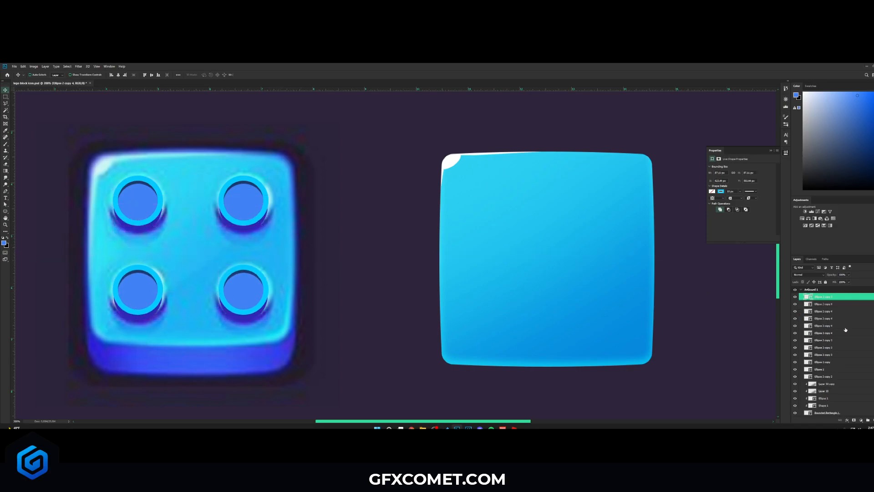
shift+click(834, 376)
drag(254, 238, 610, 238)
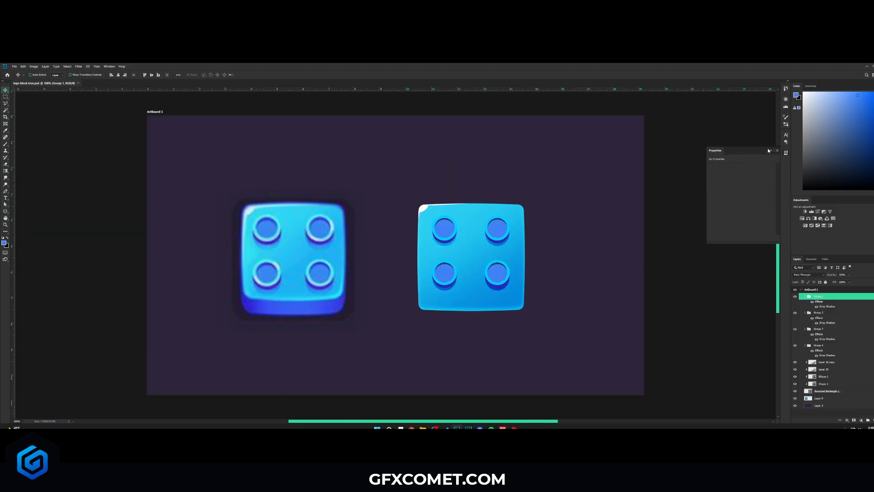
Collapse the properties, duplicate the rounded square beneath the original and shift the copy down as the block's front side
click(769, 150)
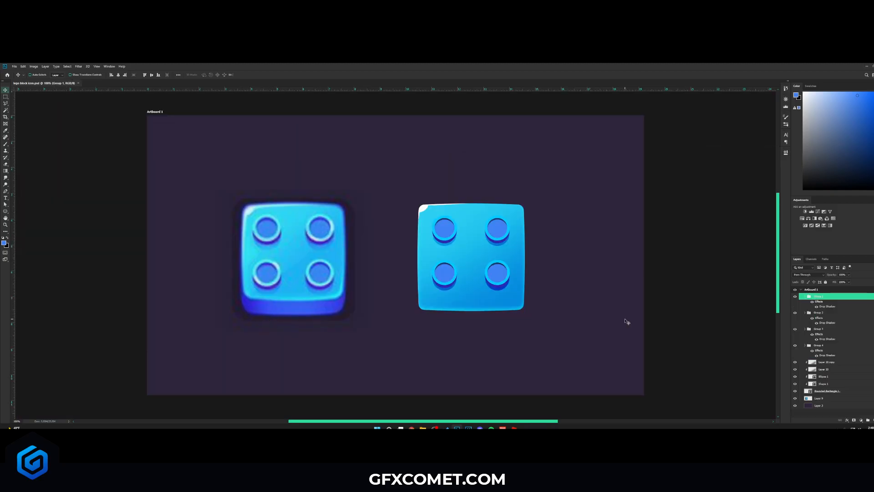
scroll(844, 349, down, 1)
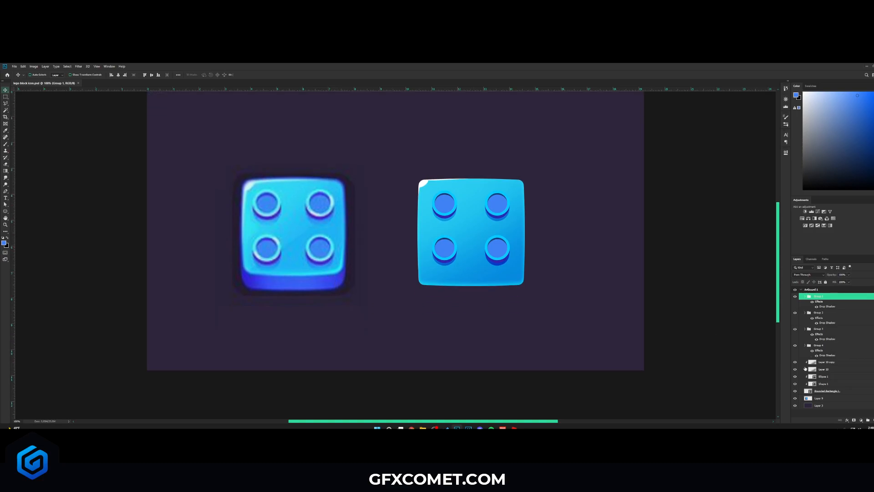
click(841, 390)
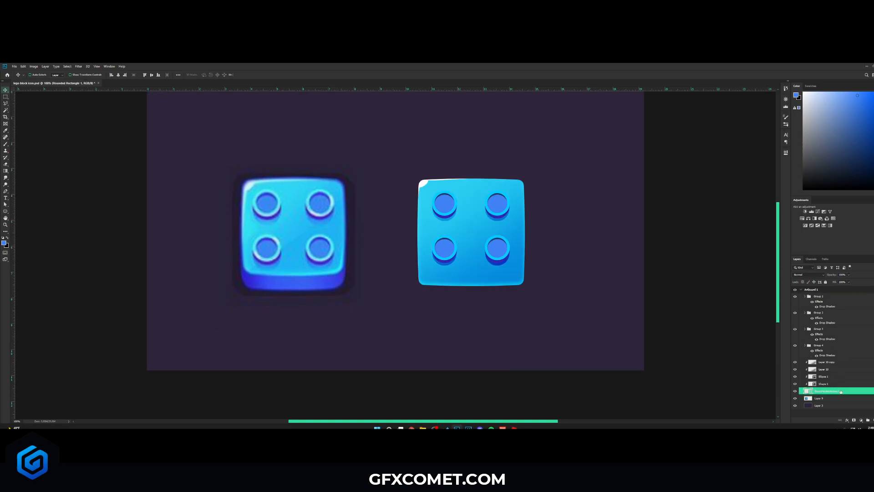
drag(817, 391, 818, 398)
drag(490, 235, 494, 246)
Recolour the lower rounded square with the deep blue sampled from the reference's front side and move it slightly further down
double_click(808, 398)
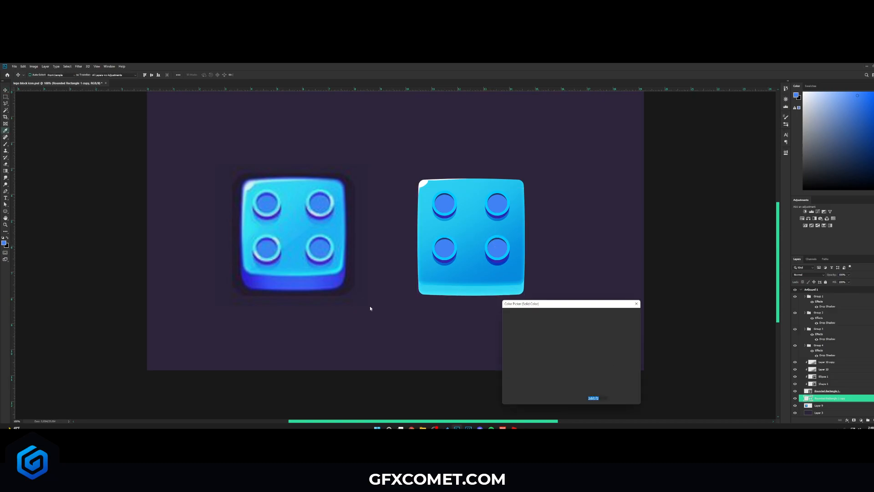
click(292, 283)
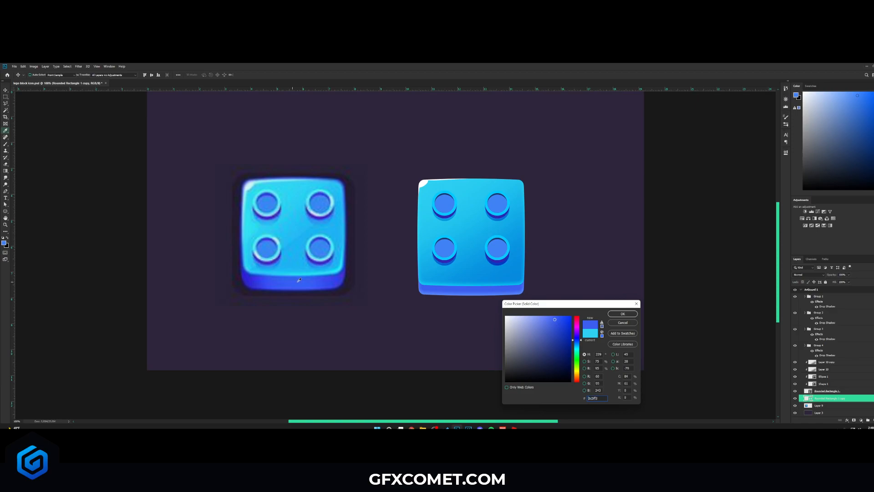
key(Return)
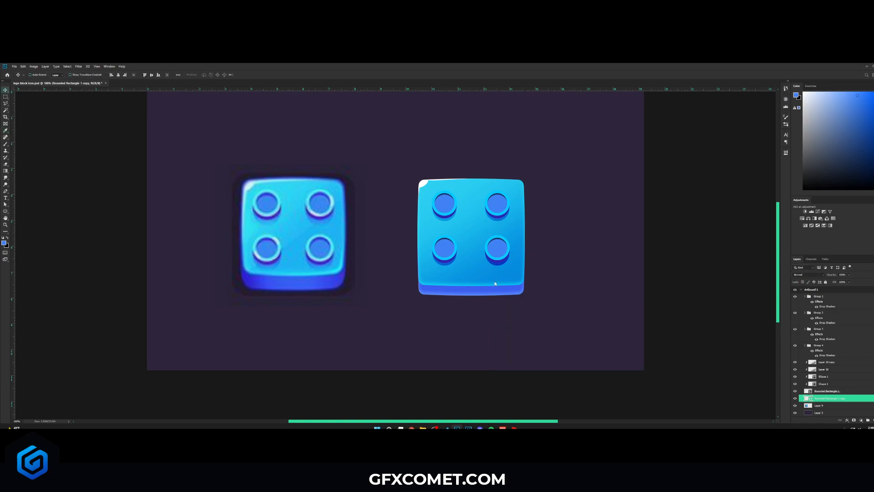
drag(495, 282, 498, 288)
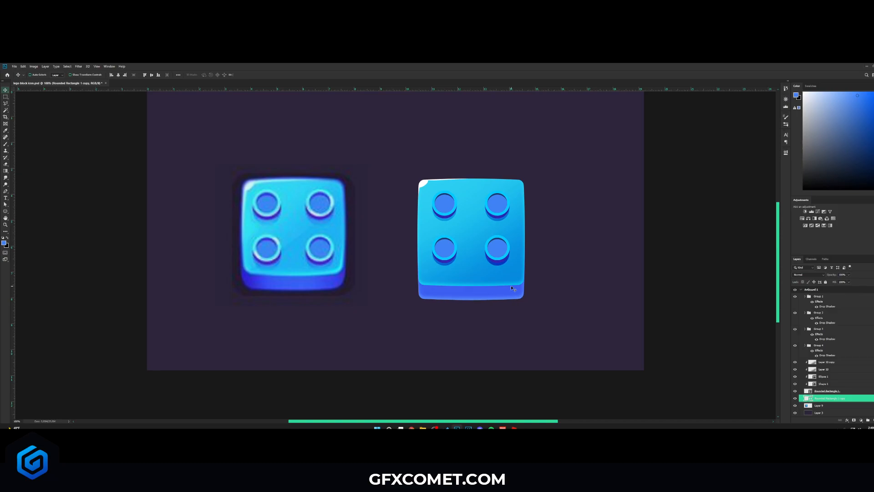
Warp the lower rounded square so its lower sides and corners flare slightly outward beyond the top face
key(ctrl+t)
right_click(501, 266)
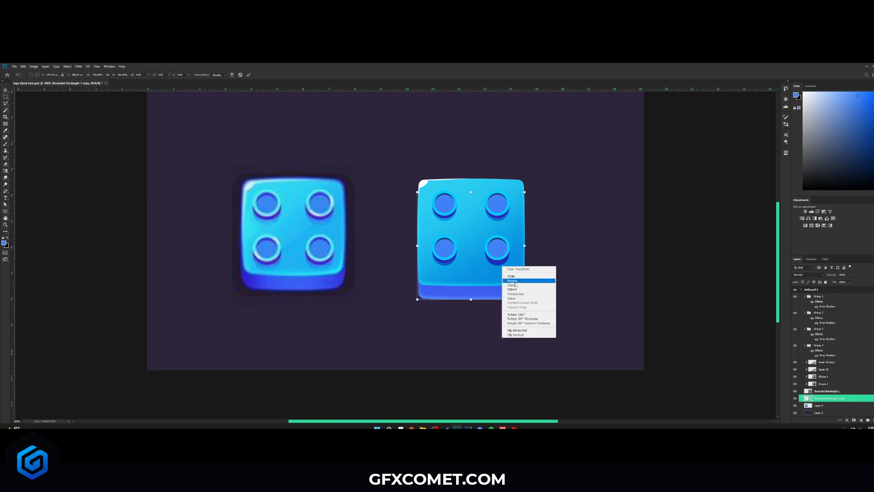
click(513, 286)
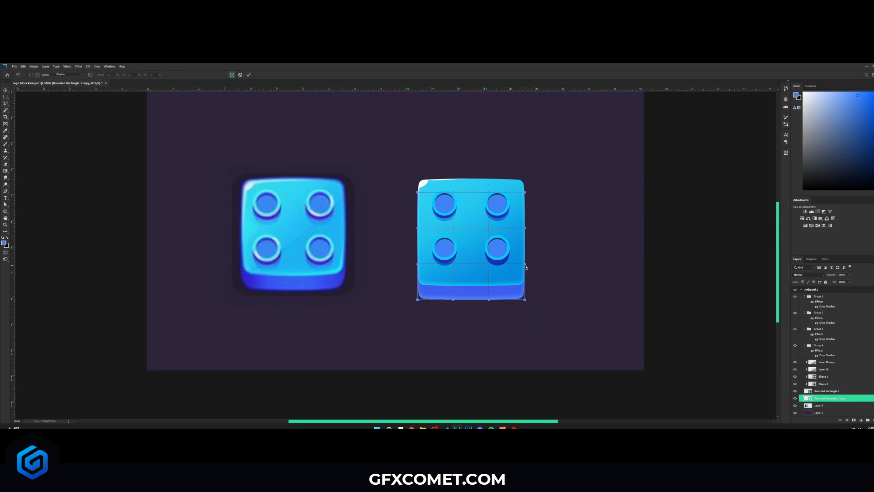
drag(526, 266, 526, 298)
key(ctrl+z)
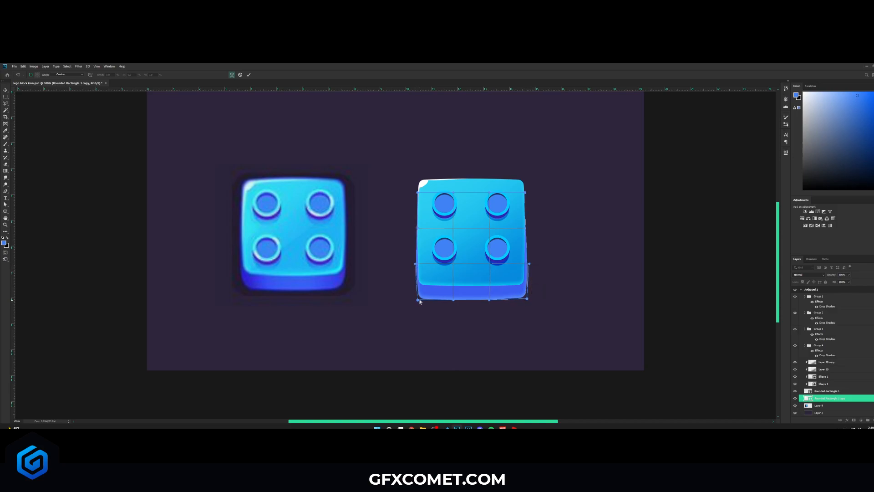
drag(417, 301, 417, 300)
key(Return)
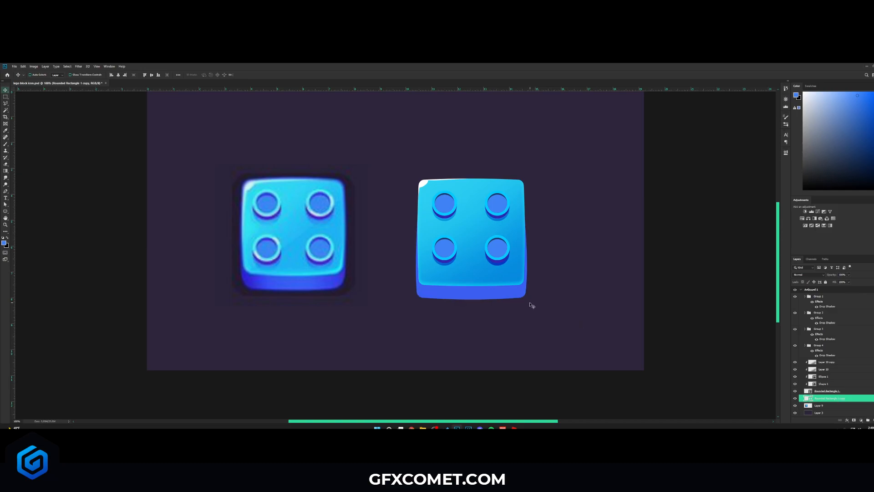
Add an empty layer above the lower rounded square and clip it to that shape
click(873, 420)
right_click(819, 400)
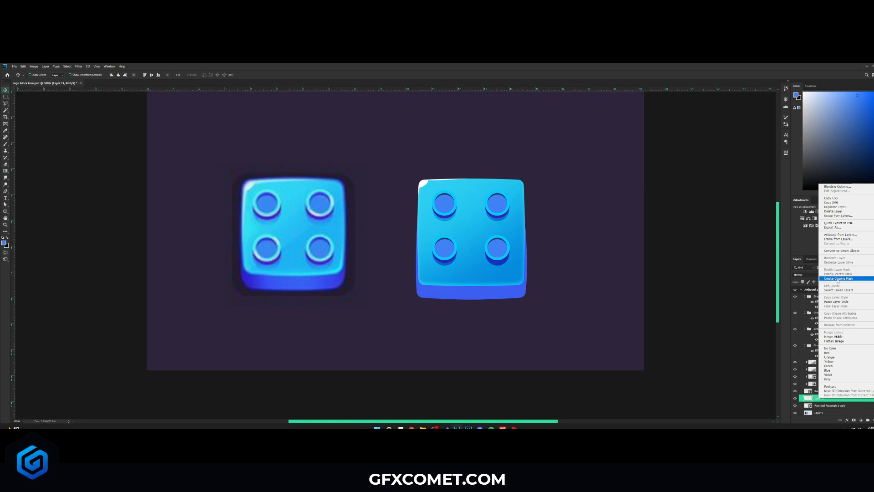
click(838, 278)
Brush soft black shading onto both ends of the block's front side and a soft white highlight at its middle
key(b)
key(d)
key(bracketleft)
key(bracketleft)
key(bracketleft)
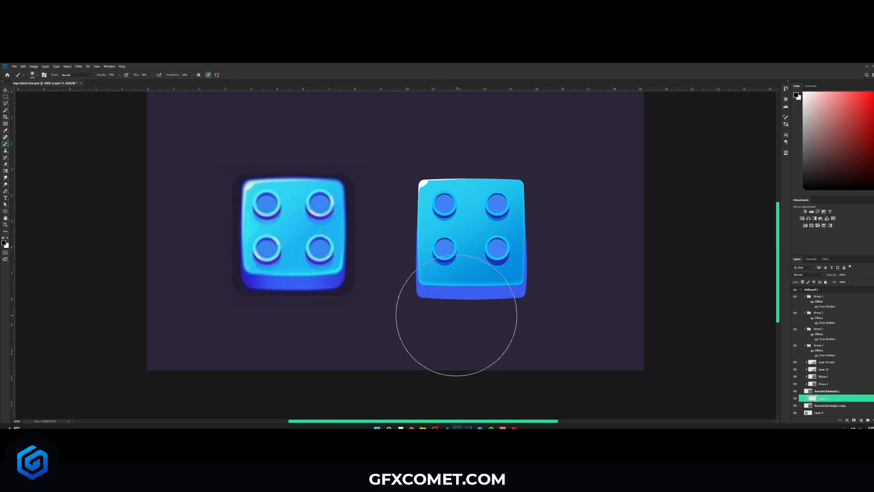
key(bracketleft)
key(bracketleft)
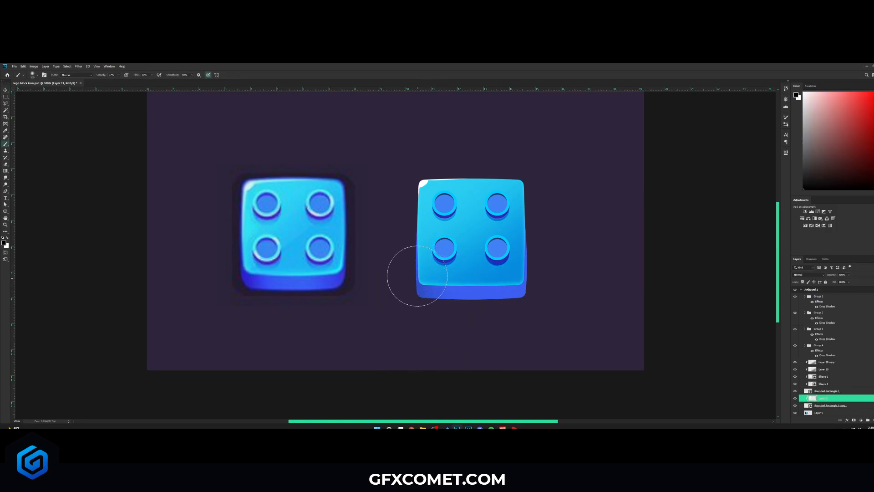
mouse_move(439, 321)
mouse_down()
mouse_move(400, 309)
mouse_move(457, 325)
mouse_move(444, 314)
mouse_up()
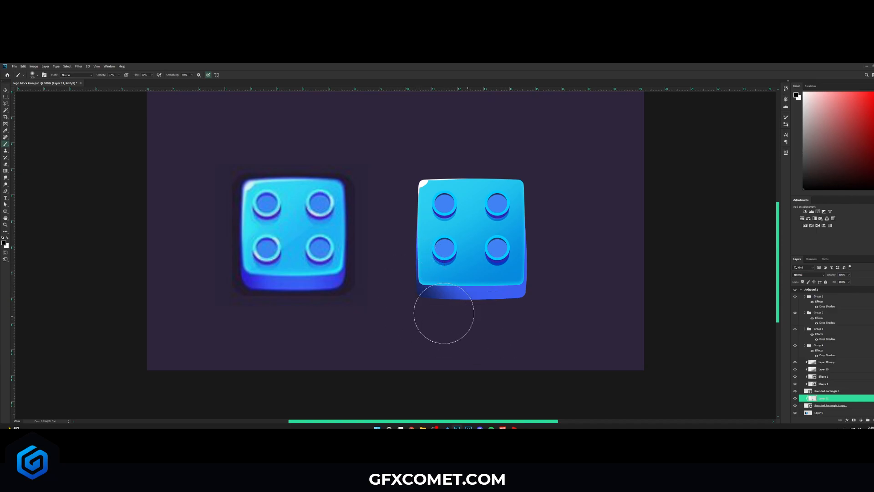
drag(526, 280, 536, 296)
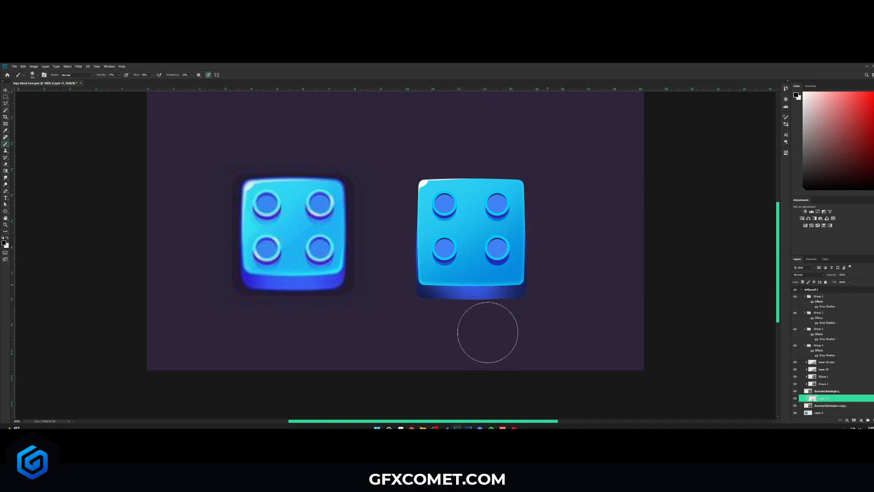
key(x)
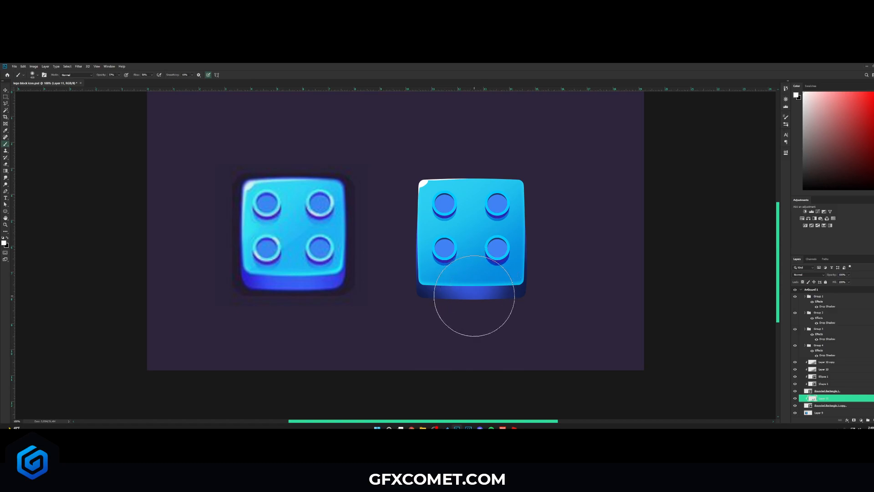
drag(473, 308, 471, 296)
Set the front-side shading layer's blend mode to Overlay and reduce its opacity
key(v)
click(807, 274)
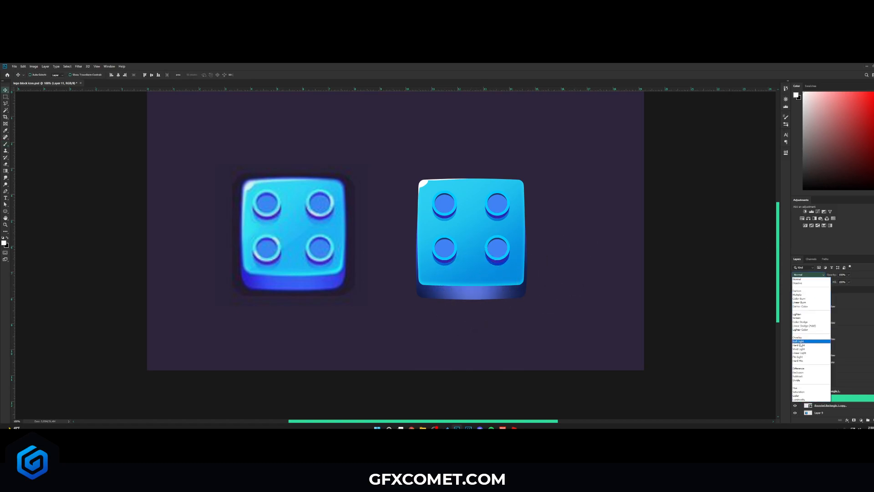
click(809, 338)
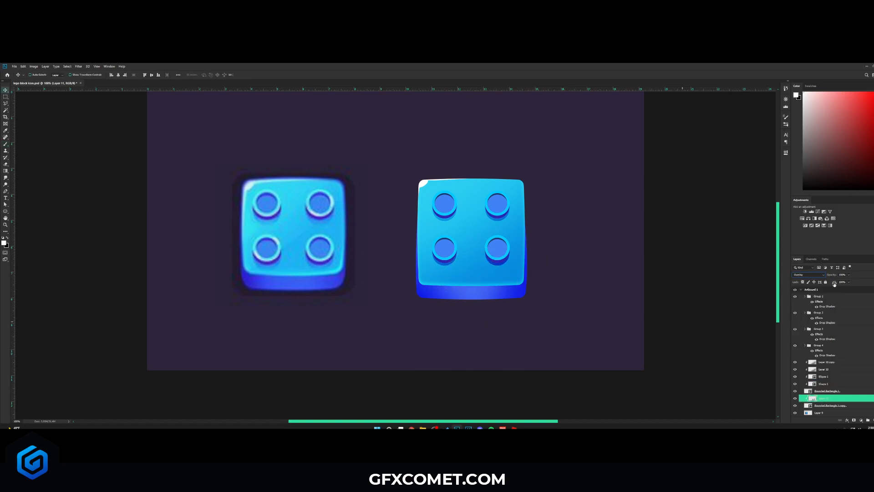
drag(835, 275, 761, 277)
Add a black inner shadow to the lower rounded square with 100% opacity and an angle of -90°
right_click(843, 406)
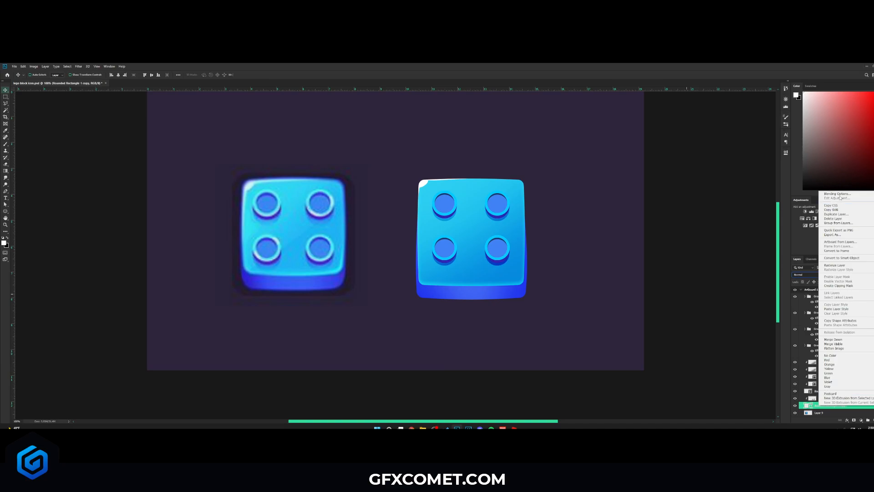
click(840, 193)
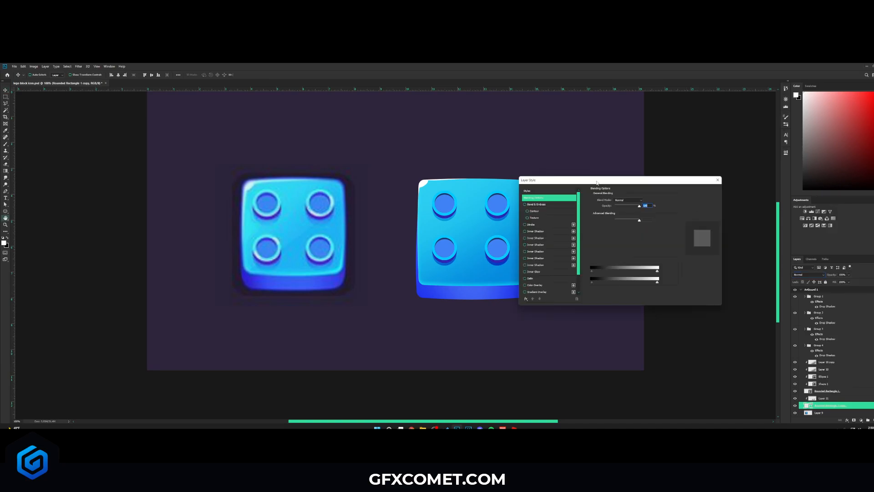
drag(595, 182, 628, 180)
click(569, 230)
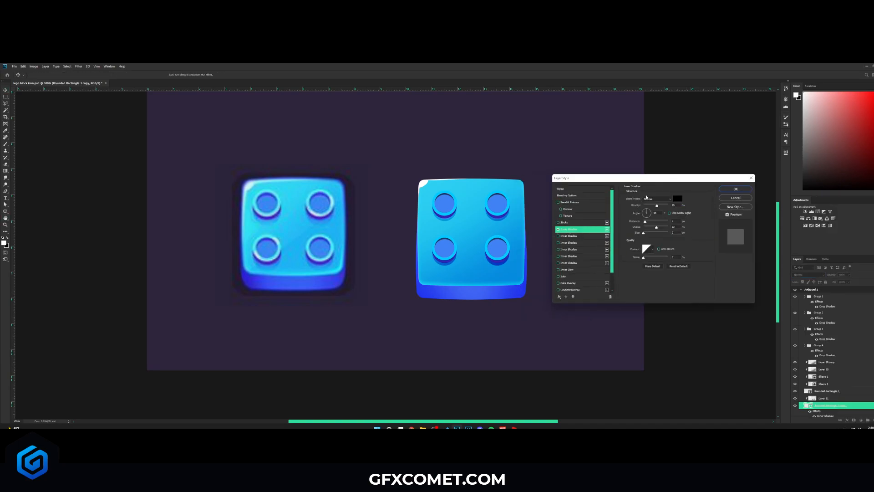
drag(663, 206, 675, 205)
click(655, 213)
text(-90)
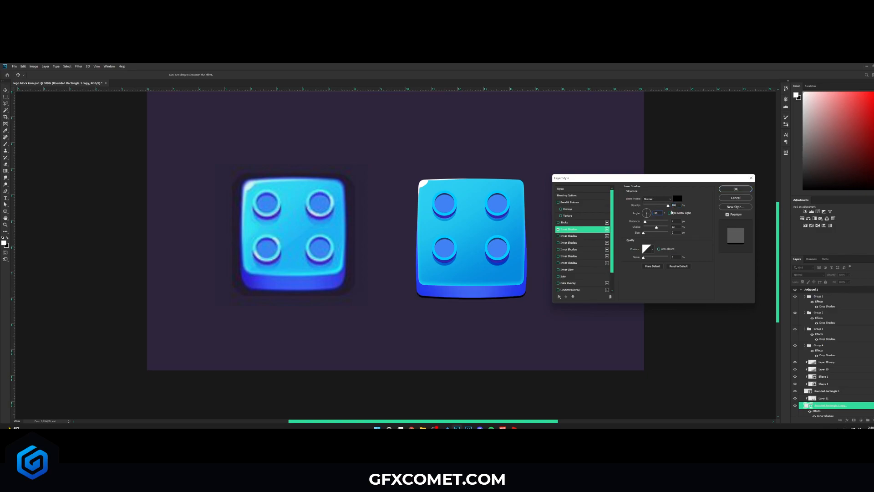
Set the inner shadow's blend mode to Overlay, choke to 0%, soften its edge, lower its opacity slightly and apply the style
click(657, 198)
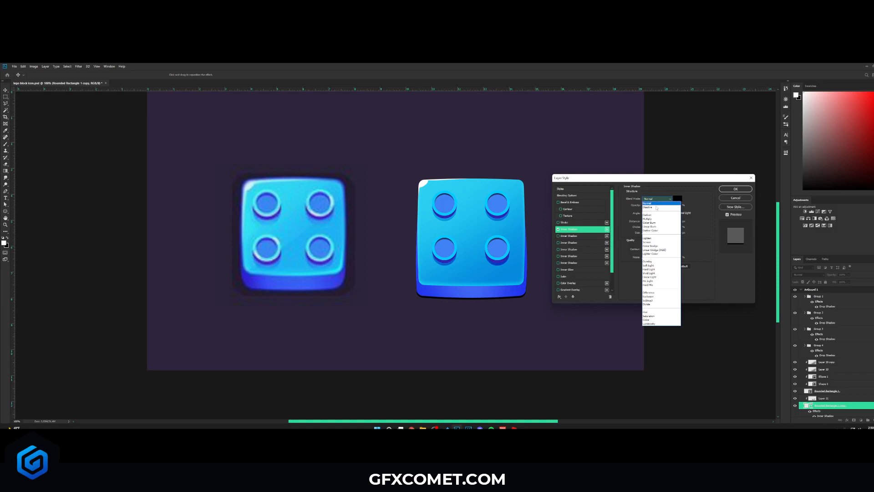
click(661, 264)
mouse_move(661, 226)
mouse_down()
mouse_move(643, 226)
mouse_move(646, 234)
mouse_move(645, 225)
mouse_up()
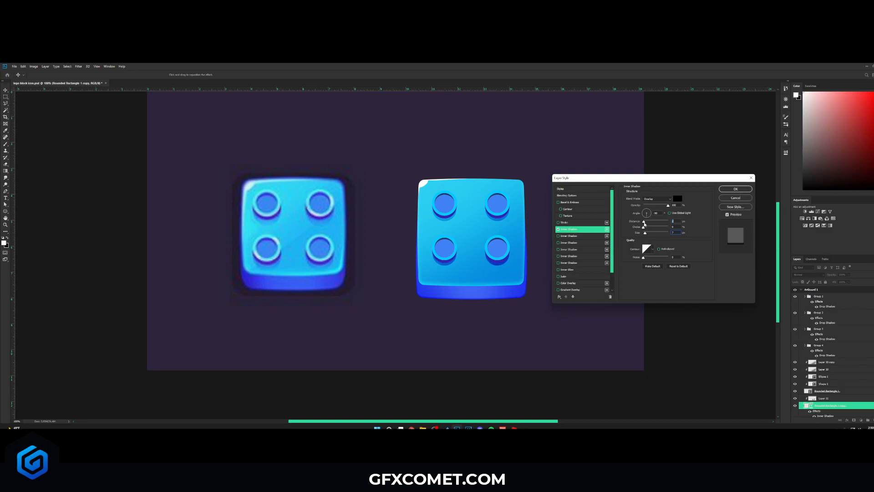
drag(666, 207, 663, 206)
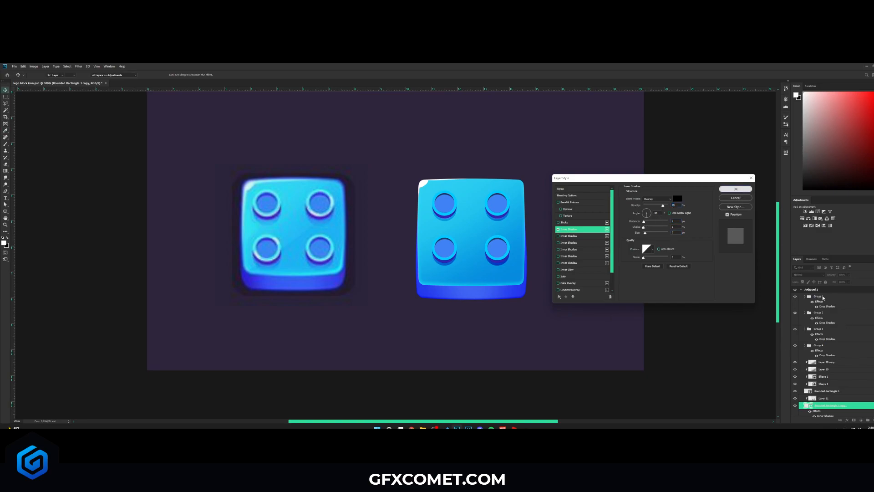
click(739, 188)
Group all the block's layers, from the topmost stud group down to the lower rounded square
click(839, 299)
scroll(838, 381, down, 1)
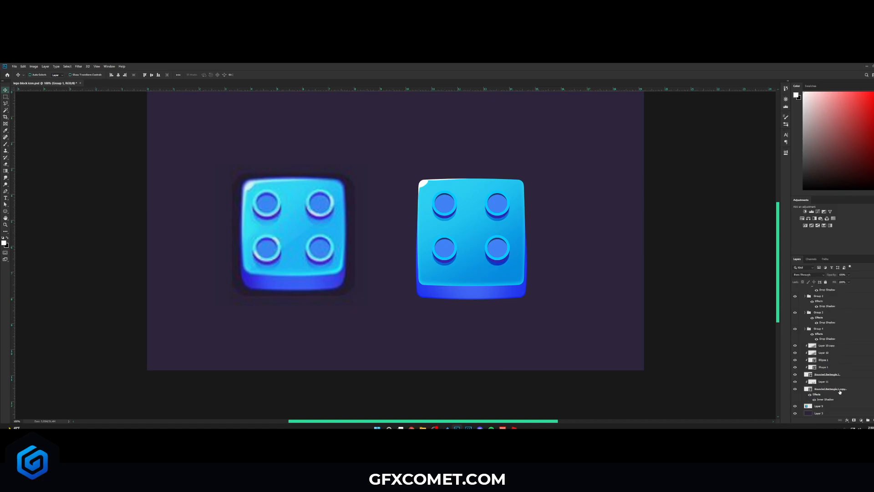
shift+click(840, 390)
key(ctrl+g)
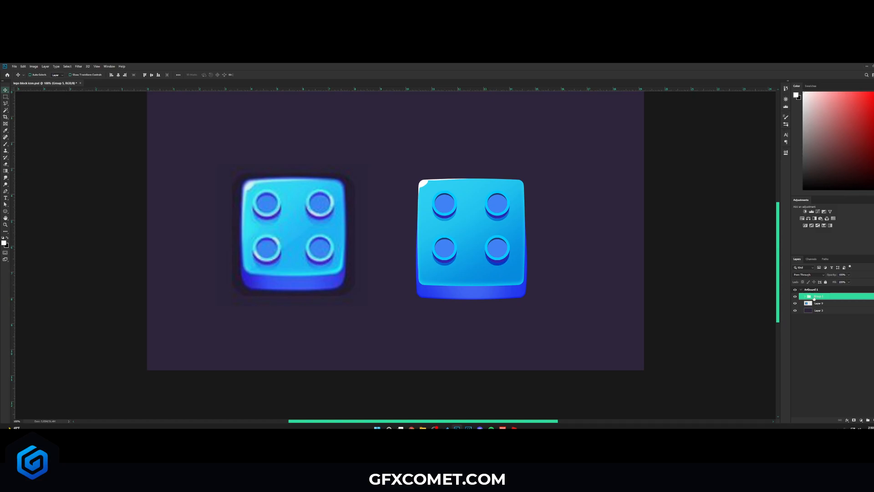
Keep a hidden backup of the block group and convert the visible duplicate to a smart object
key(ctrl+g)
right_click(836, 299)
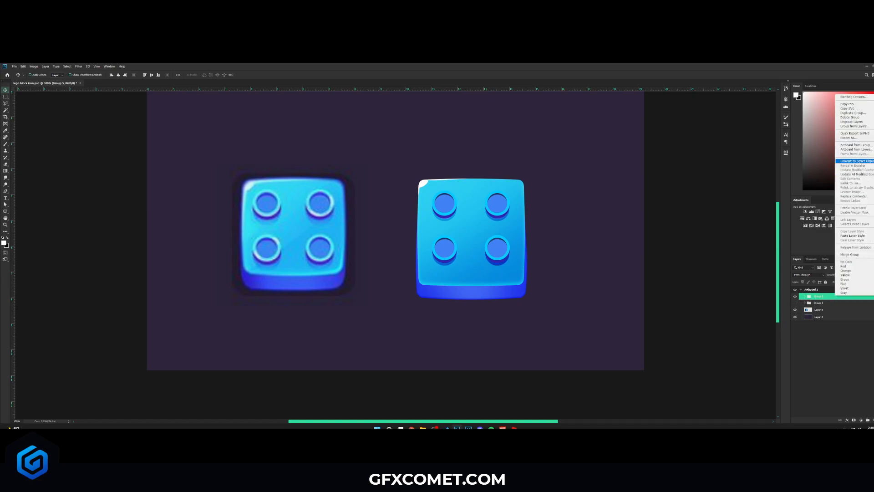
click(855, 161)
Add an outside stroke to the block smart object, coloured with the dark shade sampled from the reference's outer edge
right_click(819, 297)
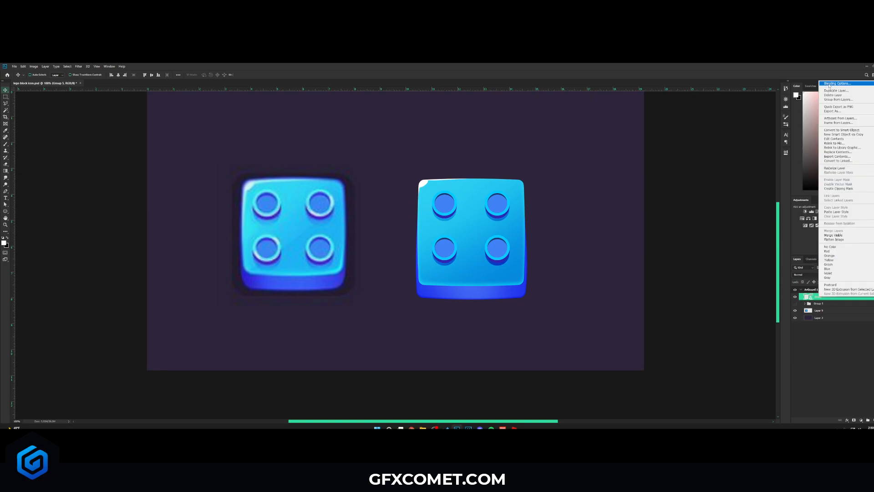
click(837, 83)
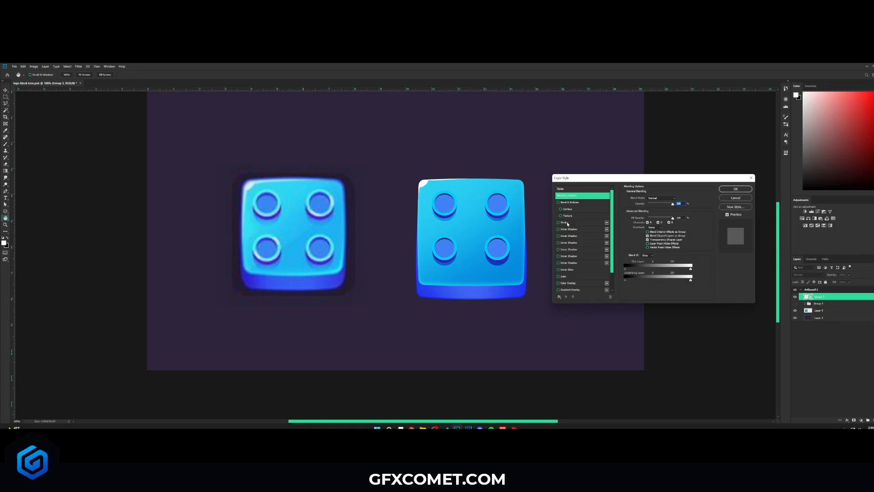
click(565, 222)
click(636, 235)
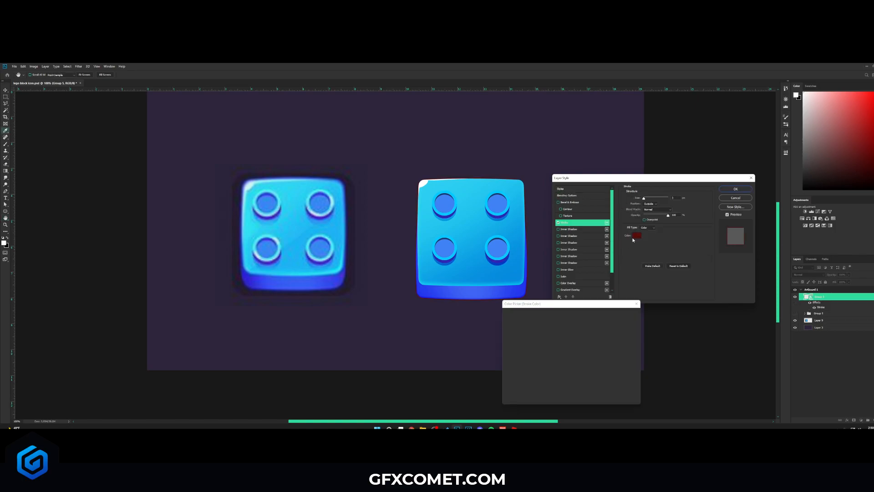
click(250, 173)
click(623, 314)
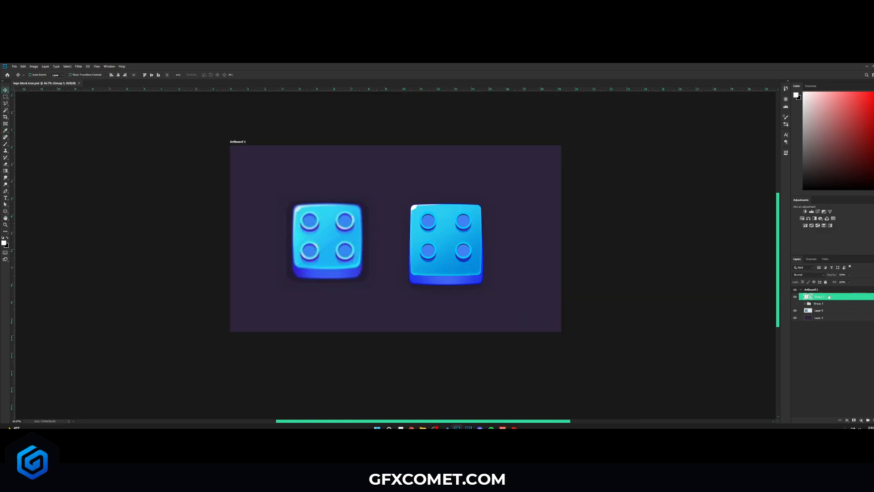
Duplicate the finished block, then hide the original block and the reference image
key(ctrl+j)
click(795, 303)
click(795, 318)
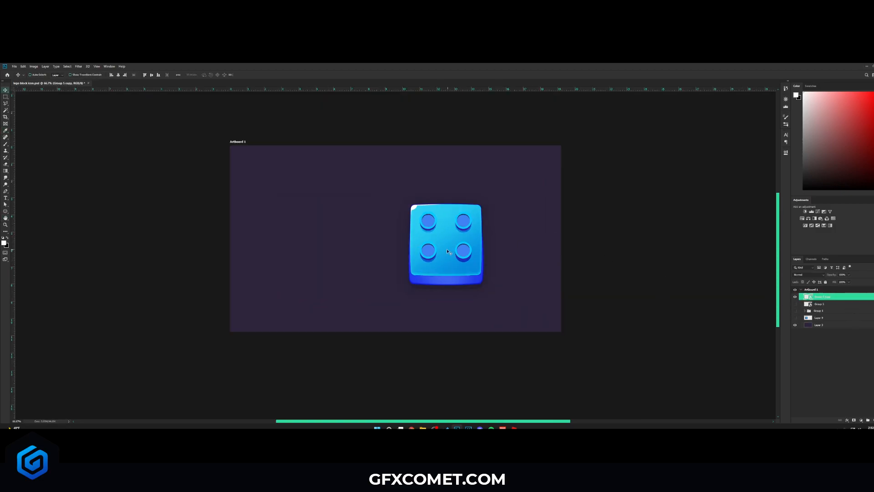
Centre the duplicated block horizontally and vertically on the artboard
click(118, 74)
key(ctrl+a)
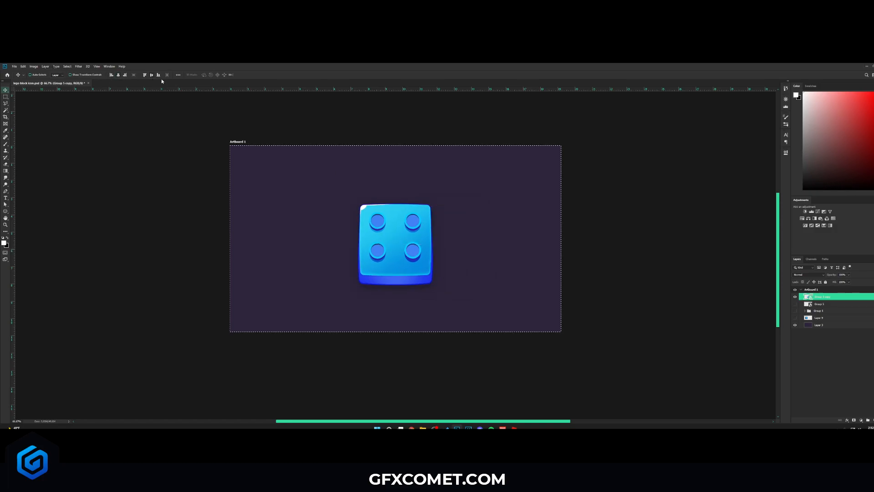
click(151, 75)
key(ctrl+d)
Duplicate the centred block layer in place
drag(835, 300, 835, 305)
key(ctrl+g)
key(ctrl+e)
key(ctrl+t)
drag(448, 185, 497, 169)
key(Escape)
key(ctrl+z)
key(ctrl+z)
key(ctrl+z)
Apply a Gaussian Blur with a radius of 21.8 pixels to the upper copy of the block
click(78, 66)
mouse_move(89, 125)
click(155, 145)
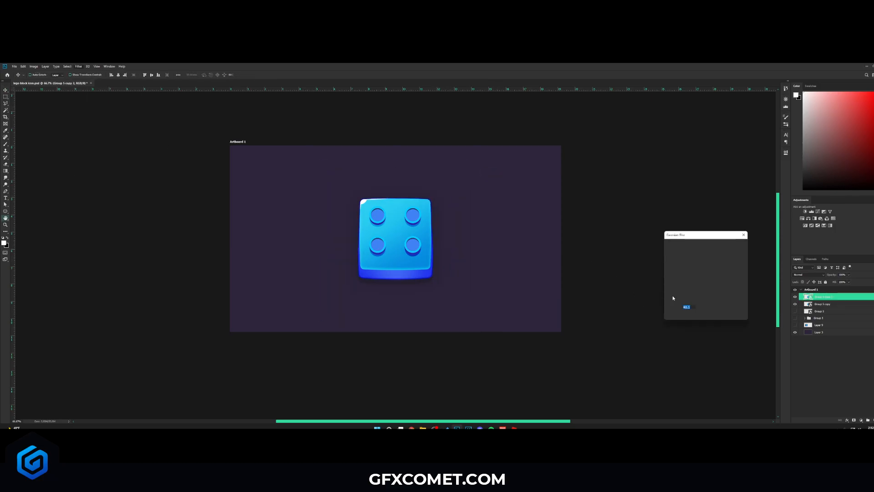
drag(694, 315, 693, 316)
click(734, 245)
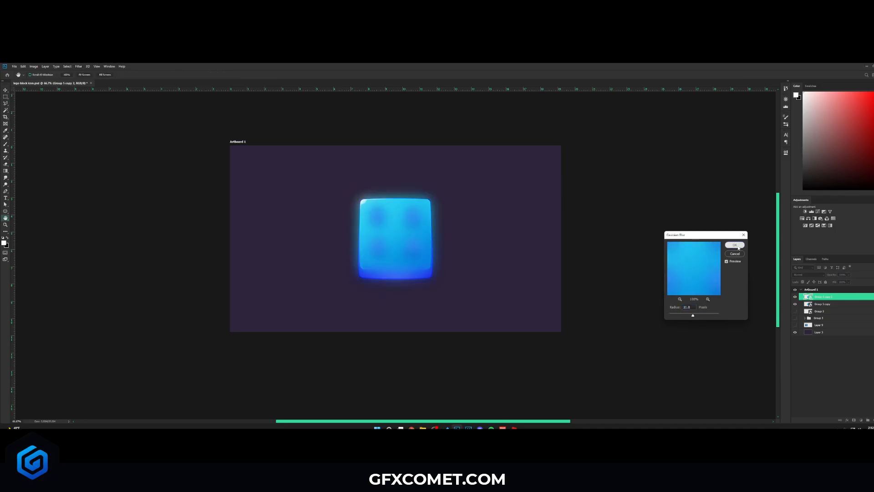